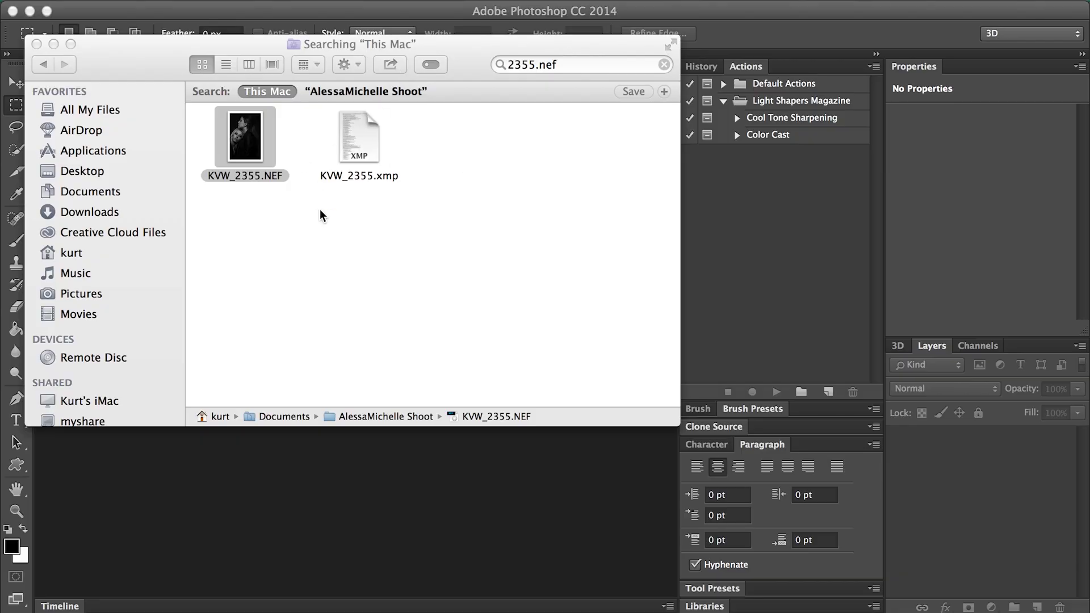
Step: Open KVW_2355.NEF through Camera Raw with its default settings and fit the photo to the window
double_click(248, 145)
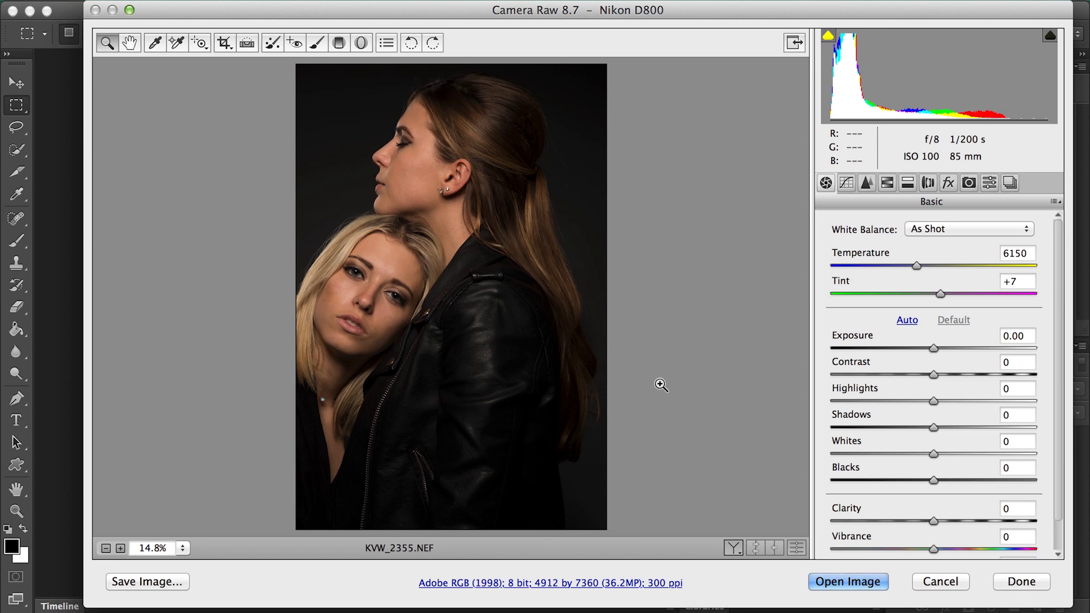
click(858, 581)
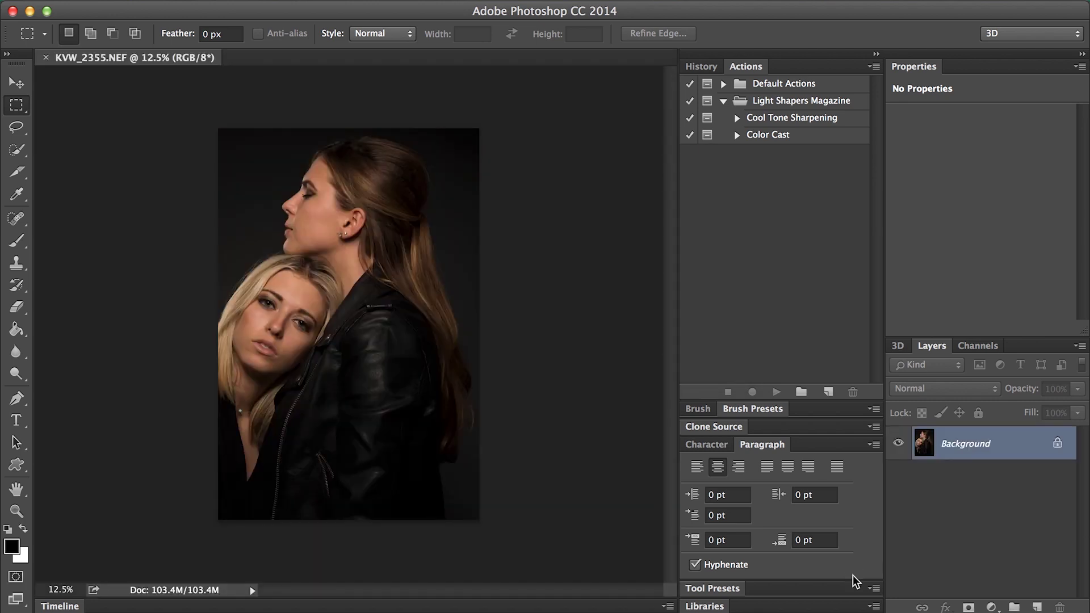
key(super+0)
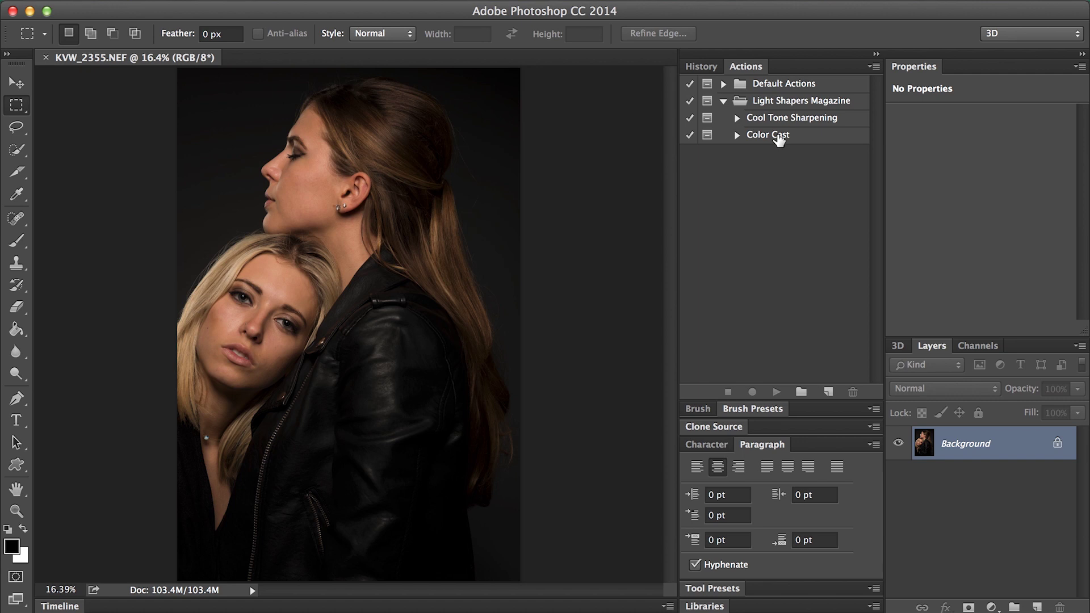
Step: Run the Color Cast action and fill its highlight layer with the skin tone #c89f85 sampled from the blonde woman's forehead
click(778, 136)
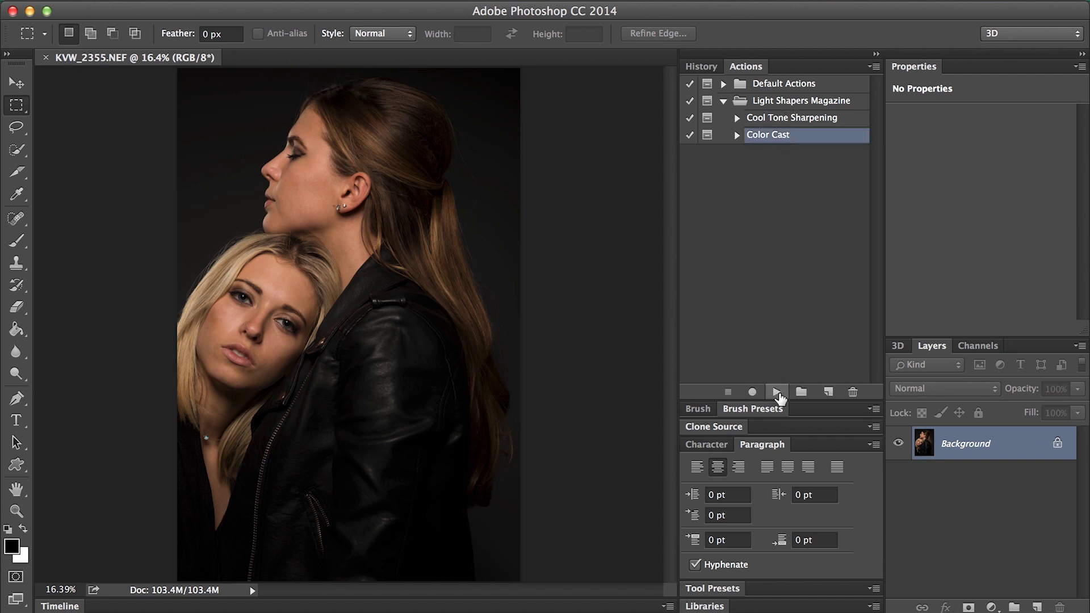
click(778, 392)
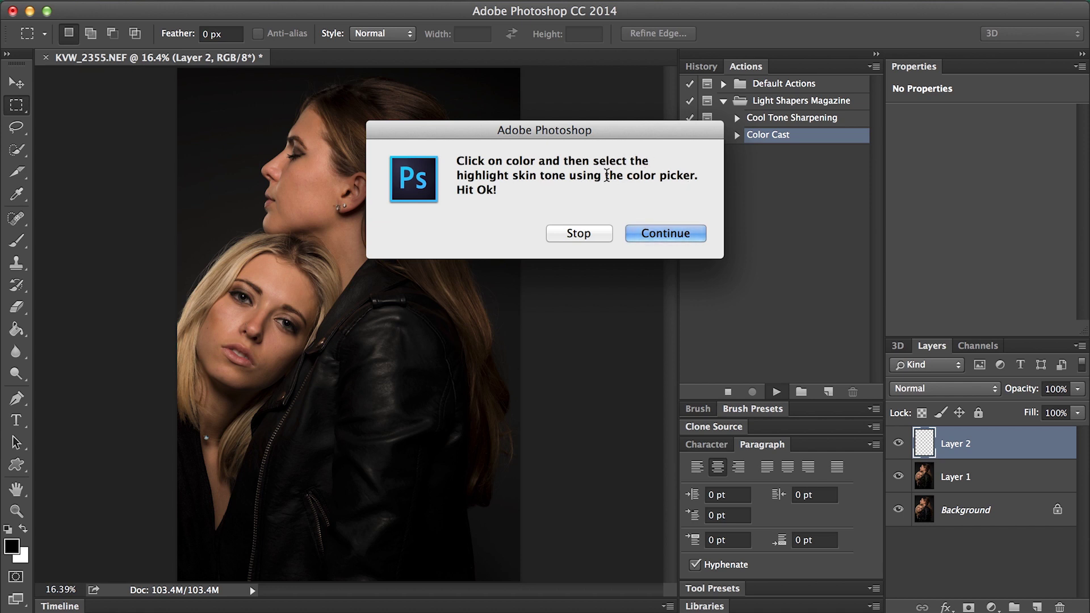
click(665, 233)
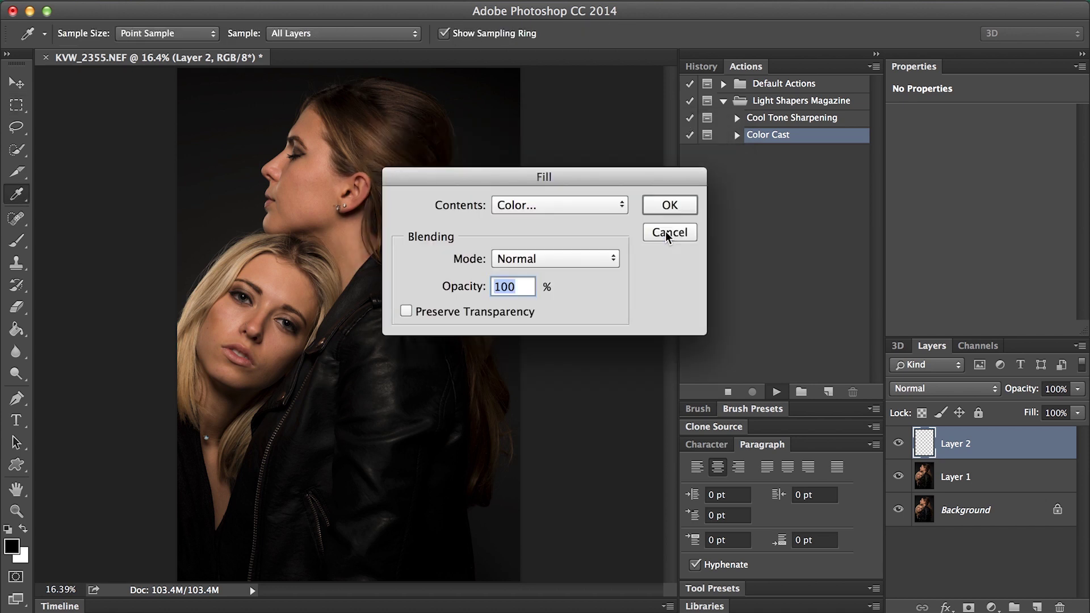
click(547, 206)
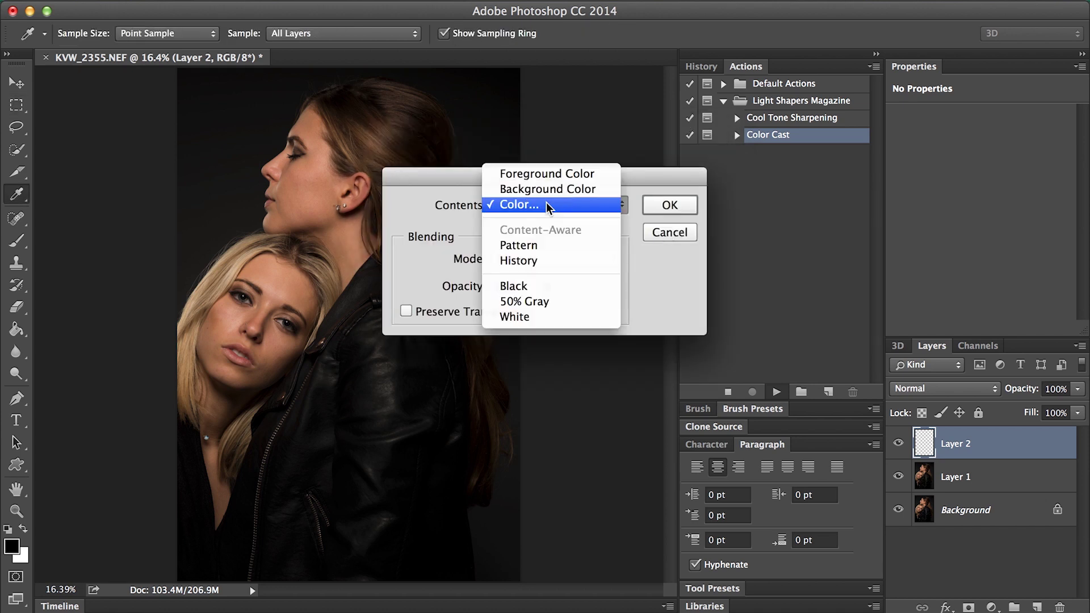
click(547, 205)
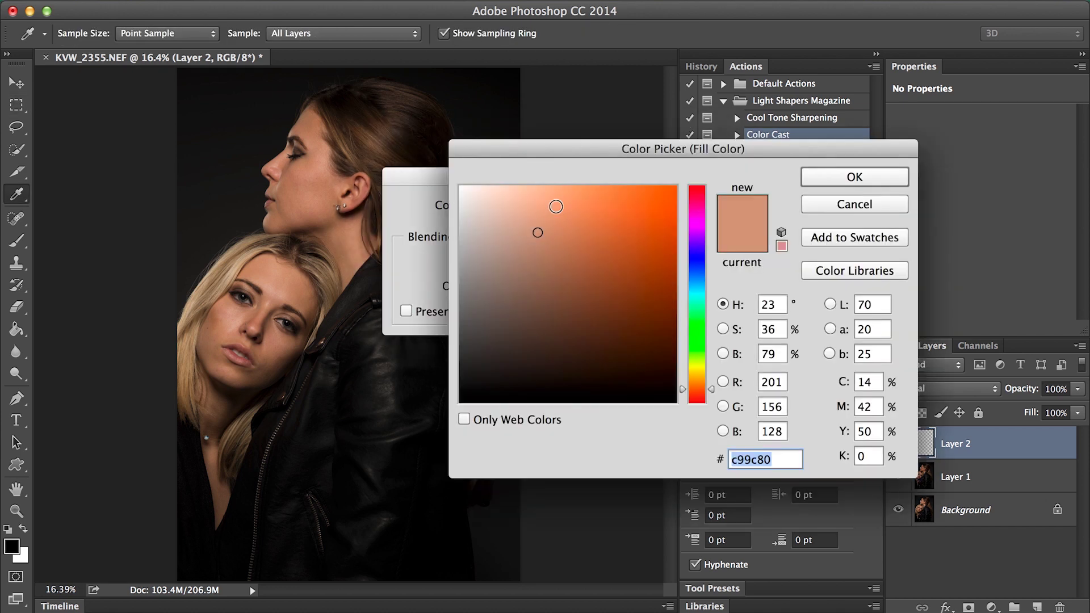
click(280, 288)
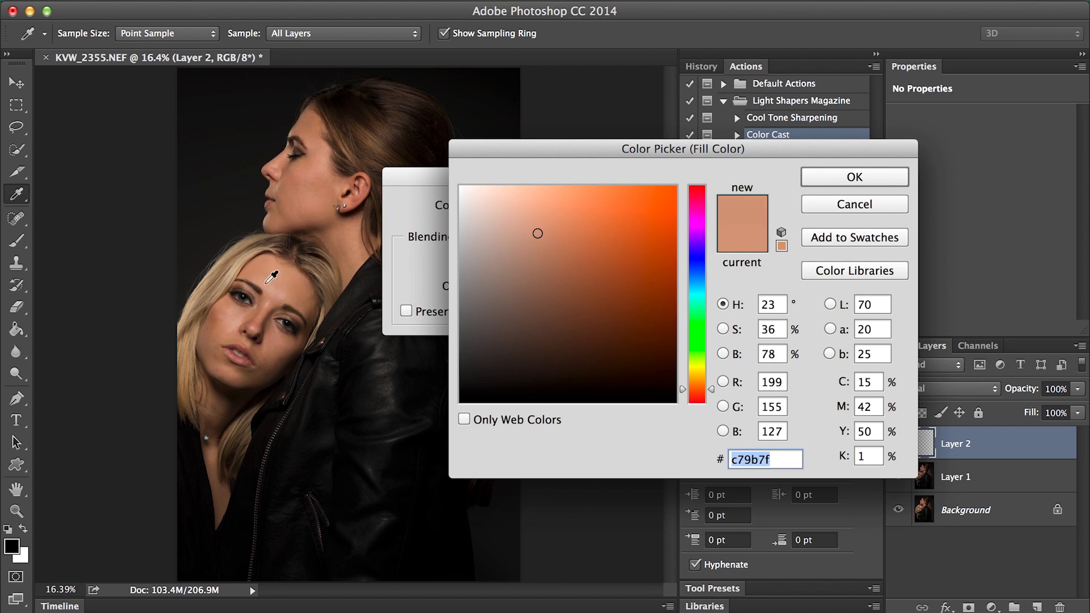
click(268, 282)
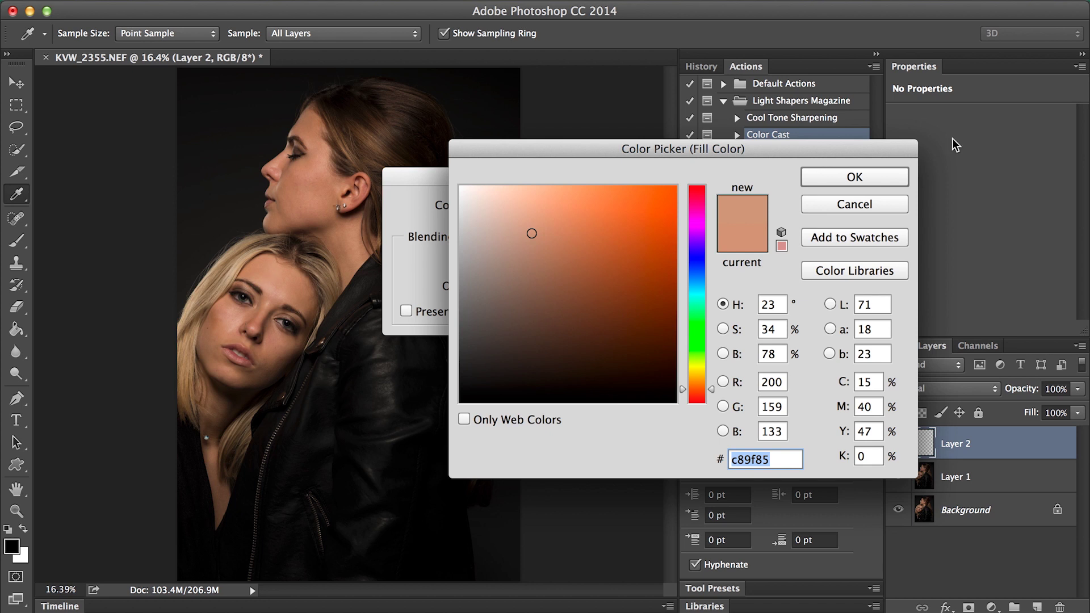
click(856, 179)
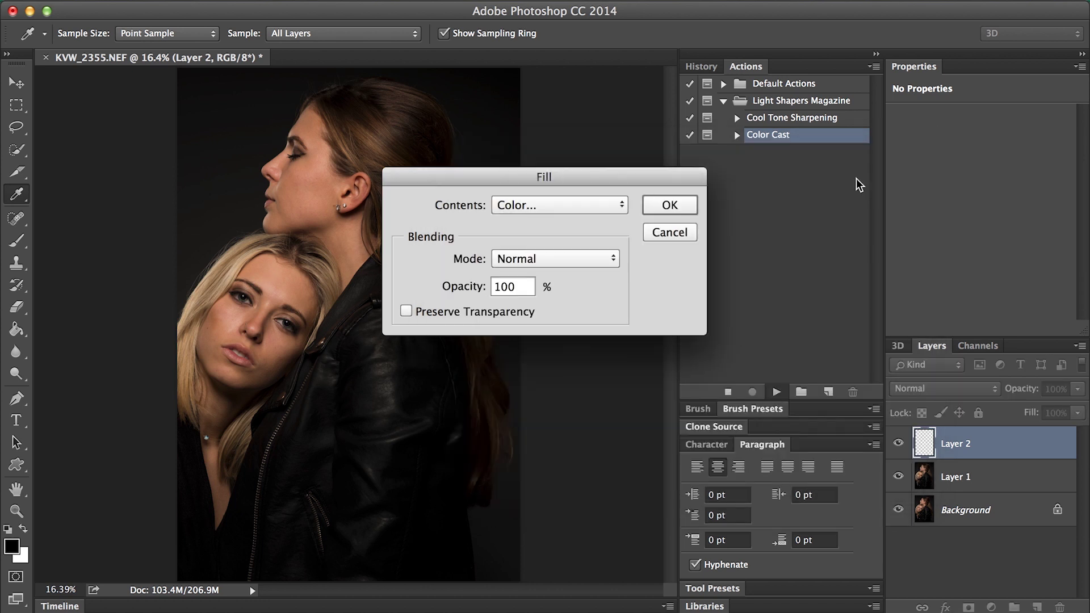
click(670, 205)
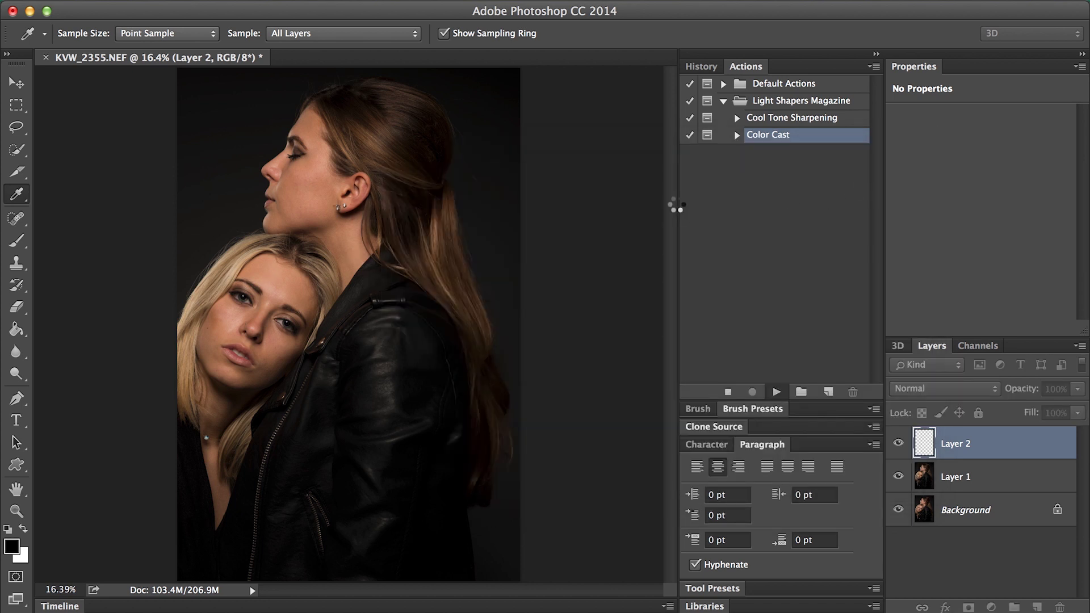
key(m)
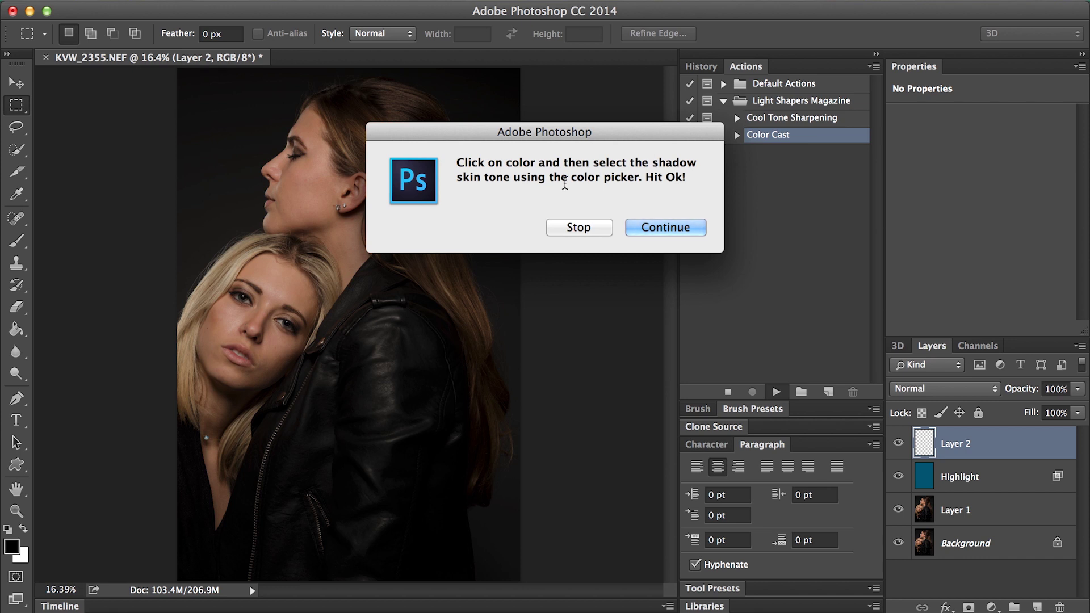
Step: Fill the action's shadow layer with the dark skin tone #4d392a sampled from the blonde woman's jaw, and let the action finish
click(662, 227)
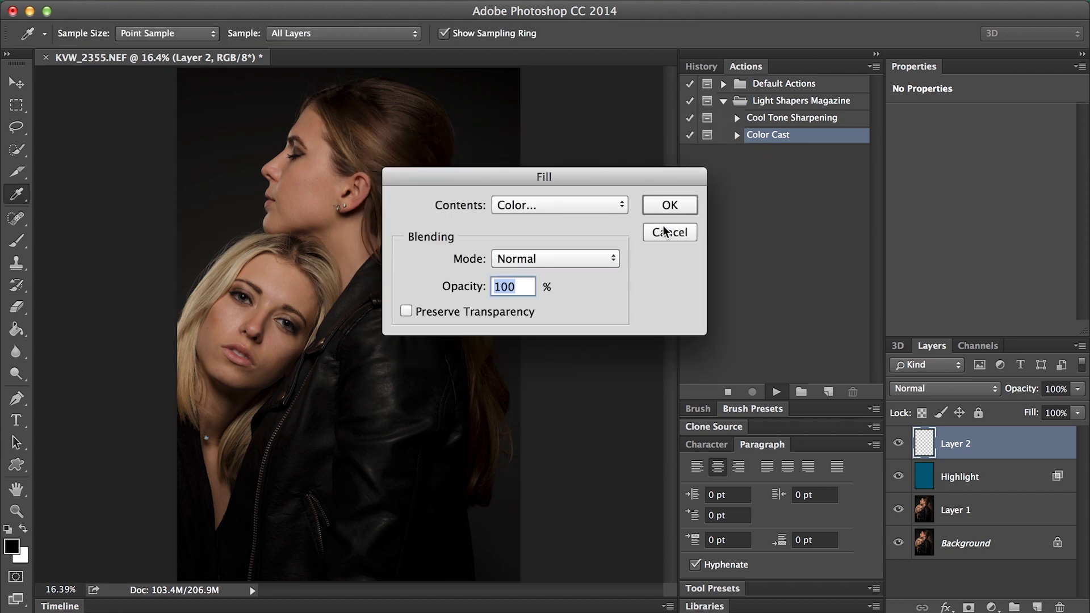
click(575, 209)
click(561, 205)
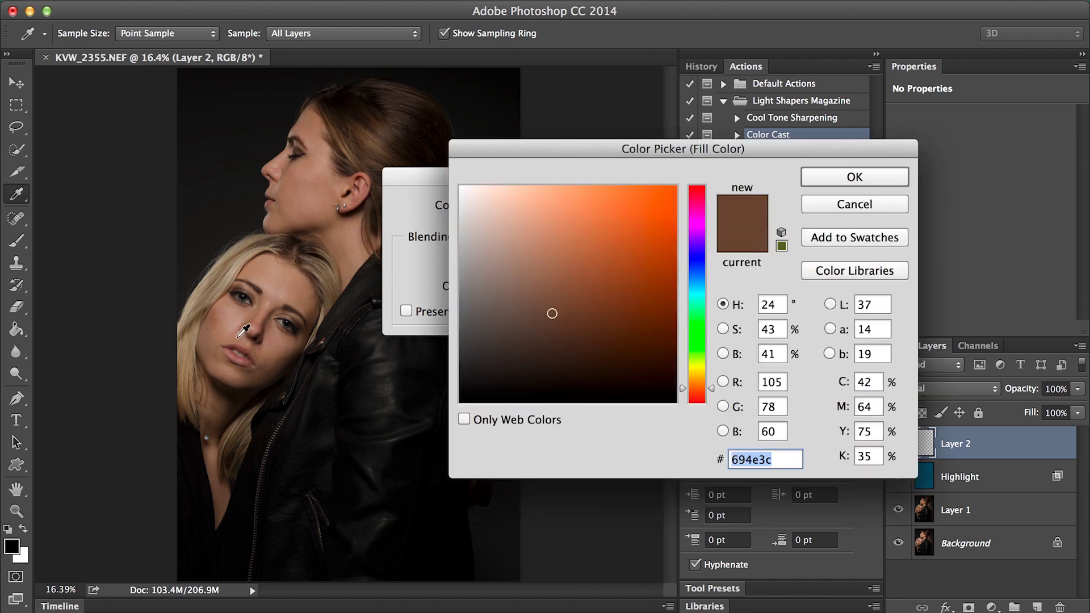
click(269, 372)
click(269, 372)
drag(268, 373, 270, 371)
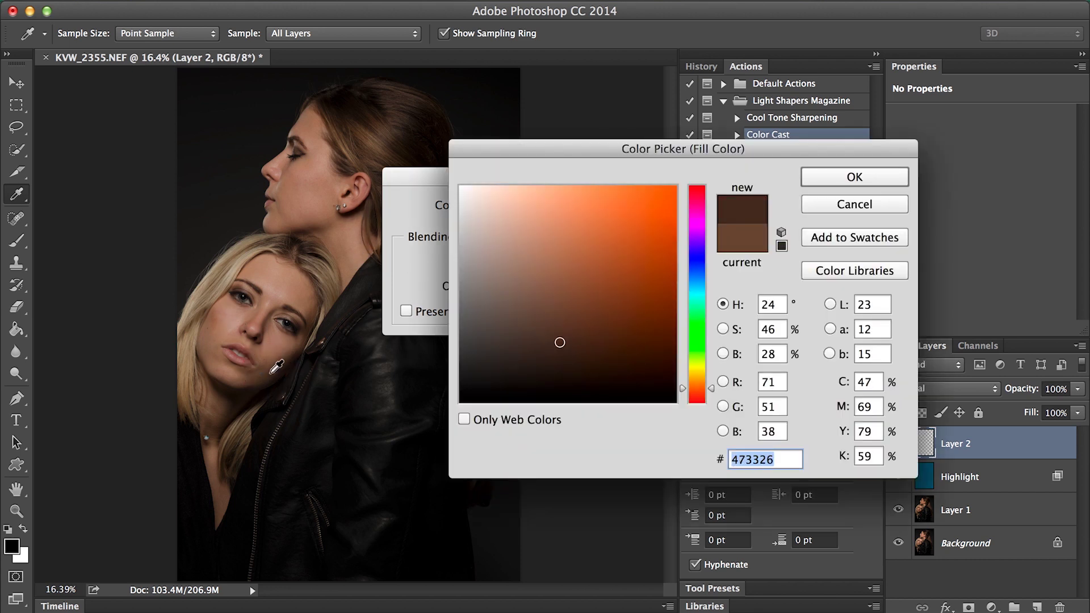
click(277, 368)
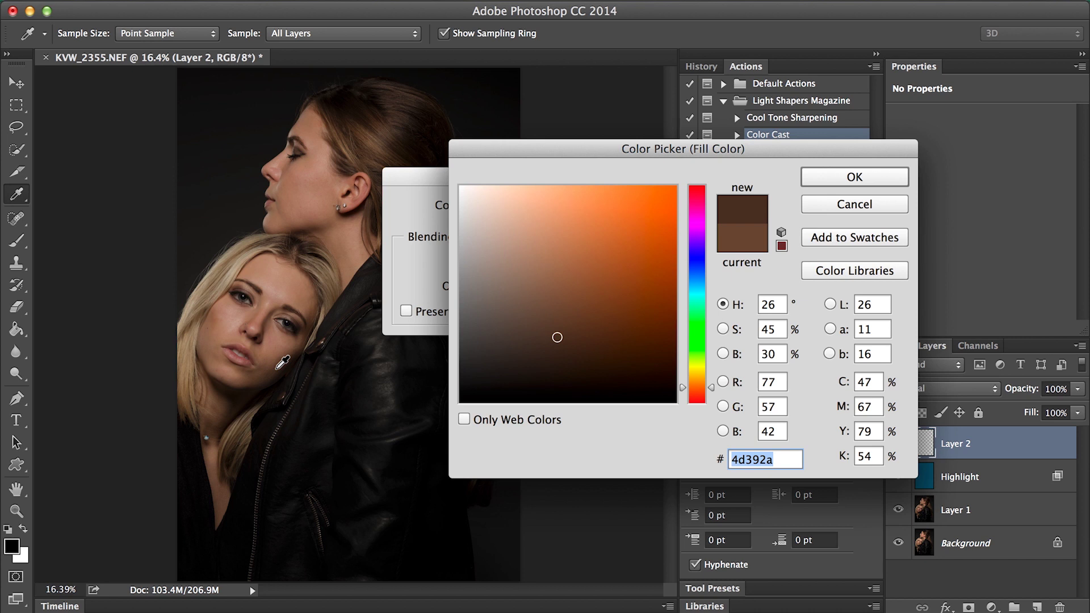
click(851, 177)
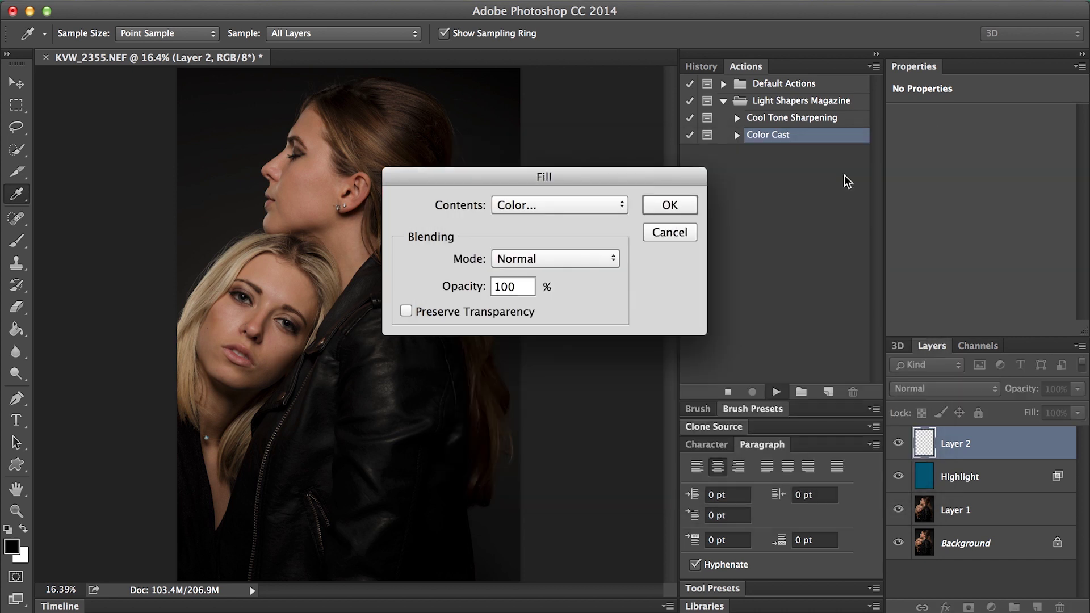
click(666, 204)
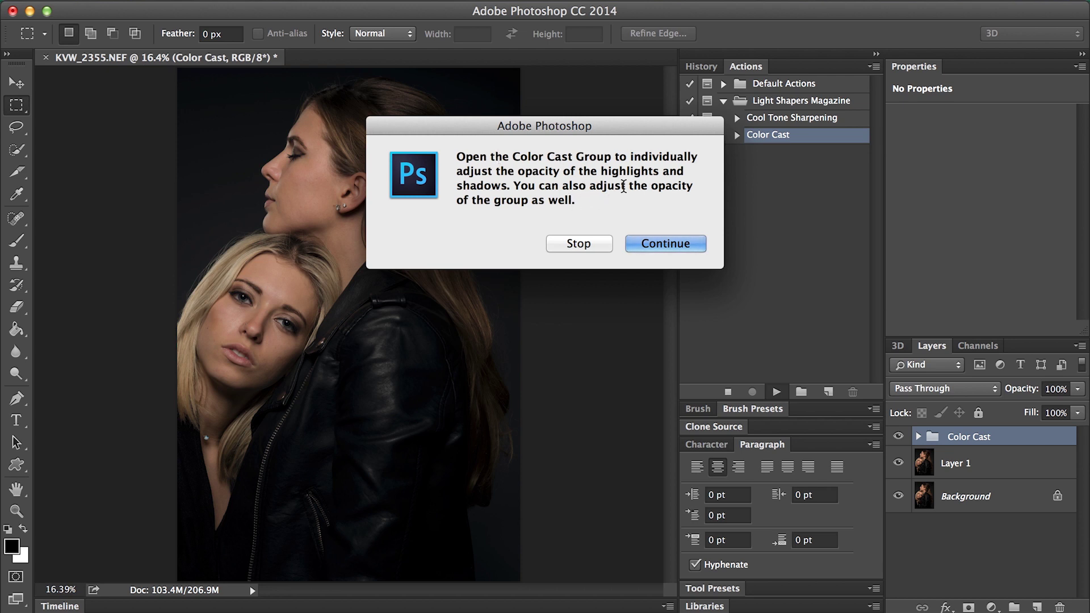
click(661, 243)
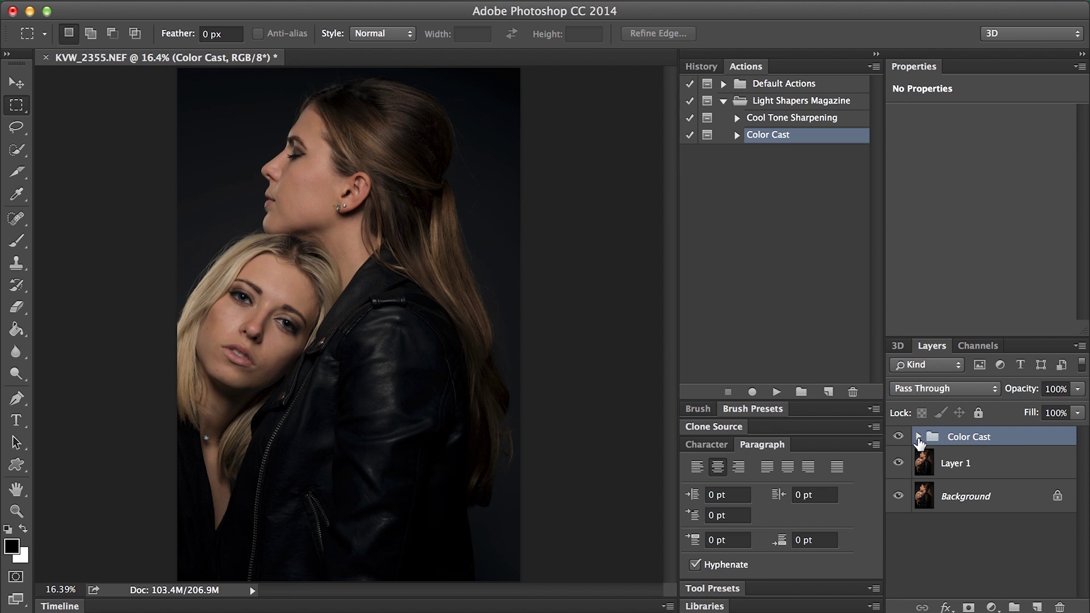
Step: Expand the Color Cast group and set the Highlight layer's opacity to 11%
click(918, 438)
click(1000, 471)
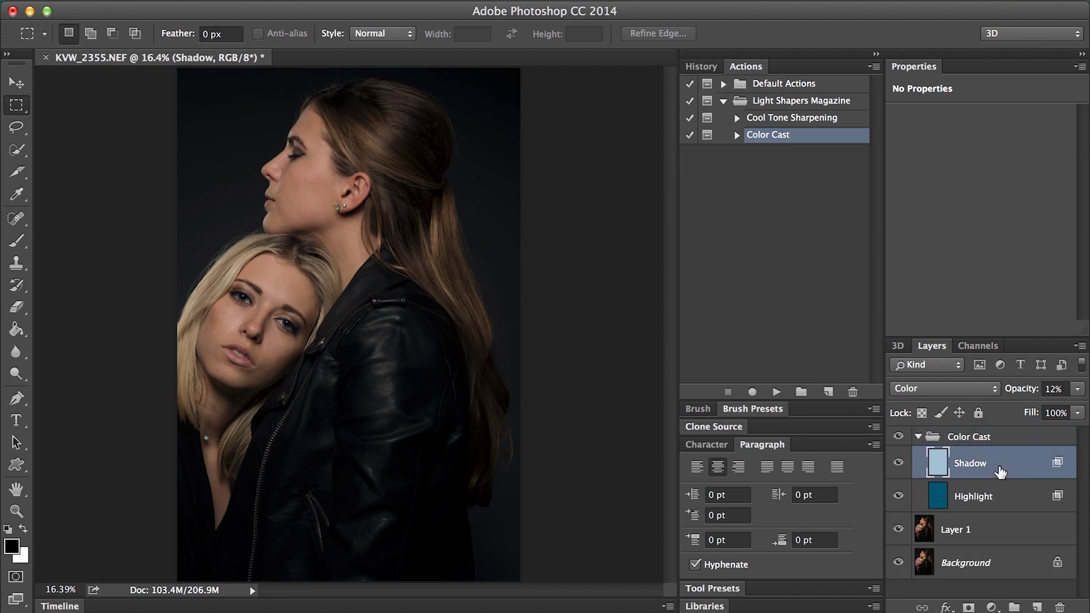
click(1000, 503)
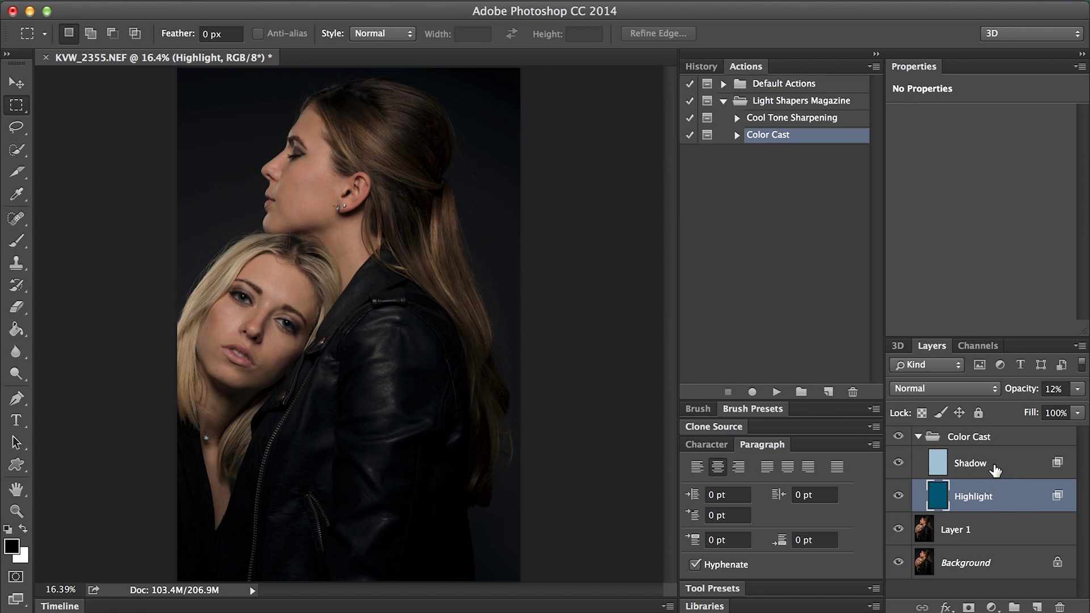
click(994, 470)
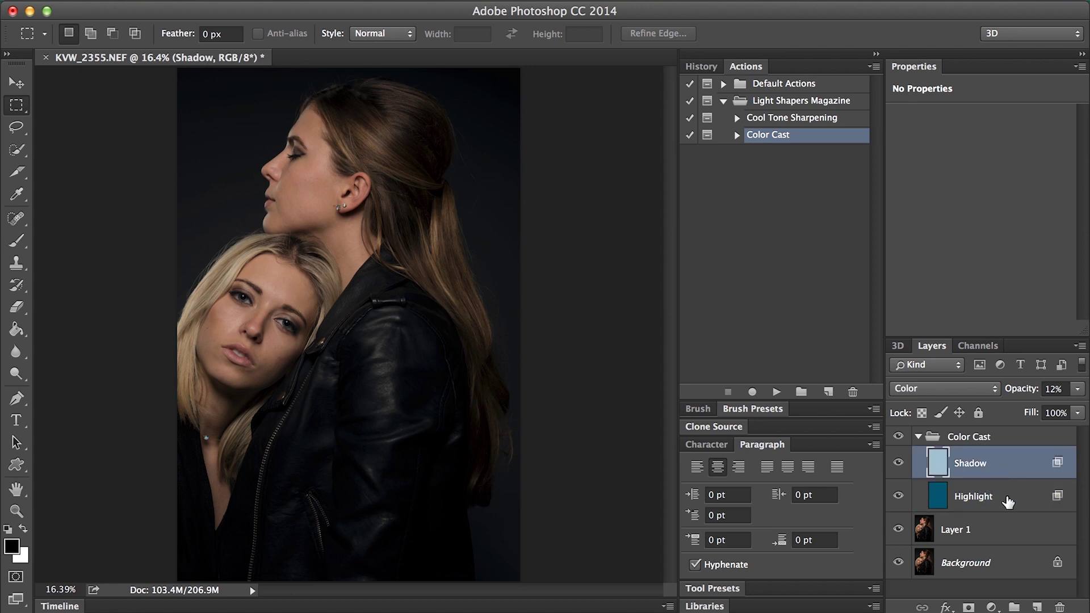
click(1009, 503)
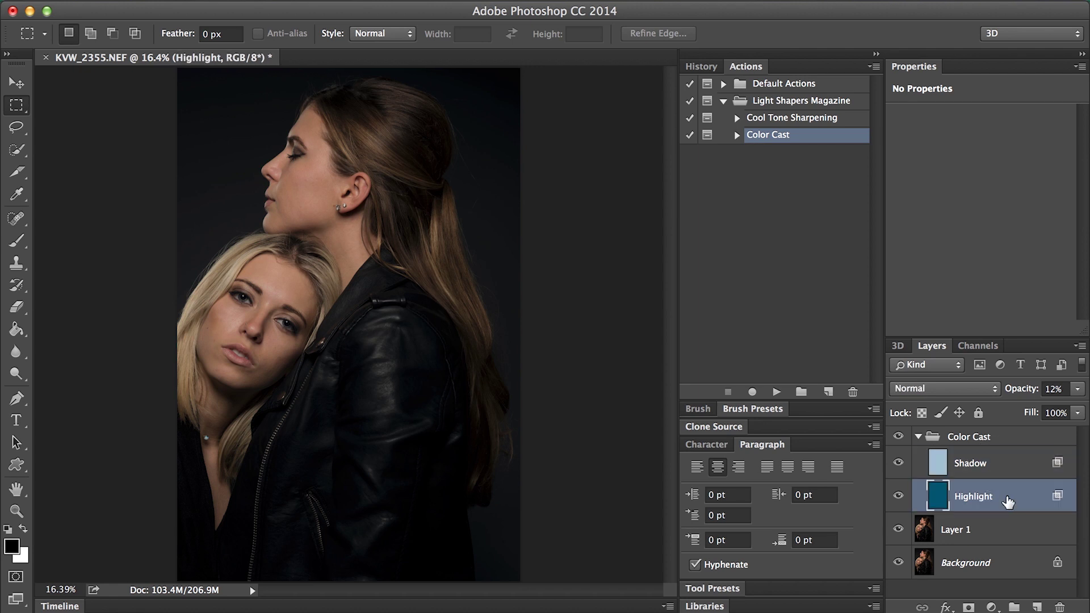
click(1078, 389)
mouse_move(1009, 410)
mouse_down()
mouse_move(1059, 419)
mouse_move(1006, 423)
mouse_up()
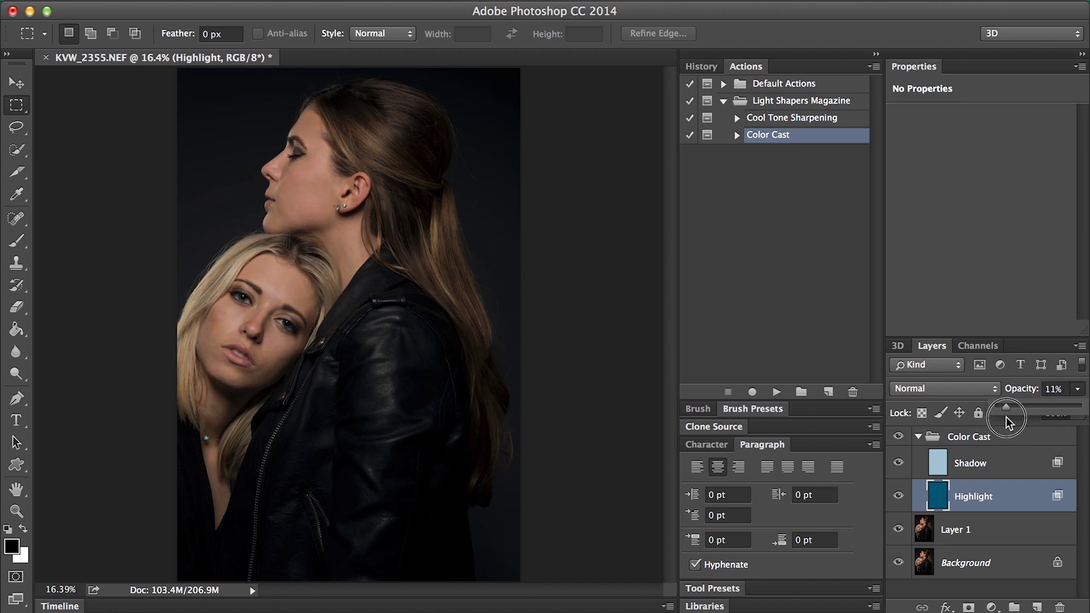
click(1079, 392)
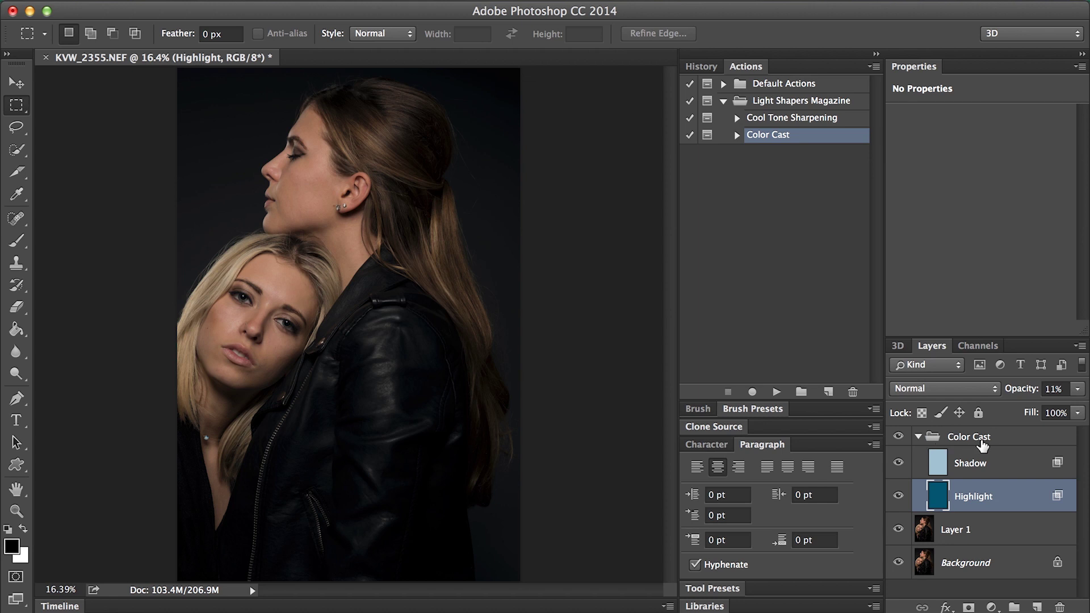
Step: Compare the effect by lowering the Color Cast group's opacity to 0% and returning it to 100%, and leave the group expanded
click(978, 442)
click(919, 437)
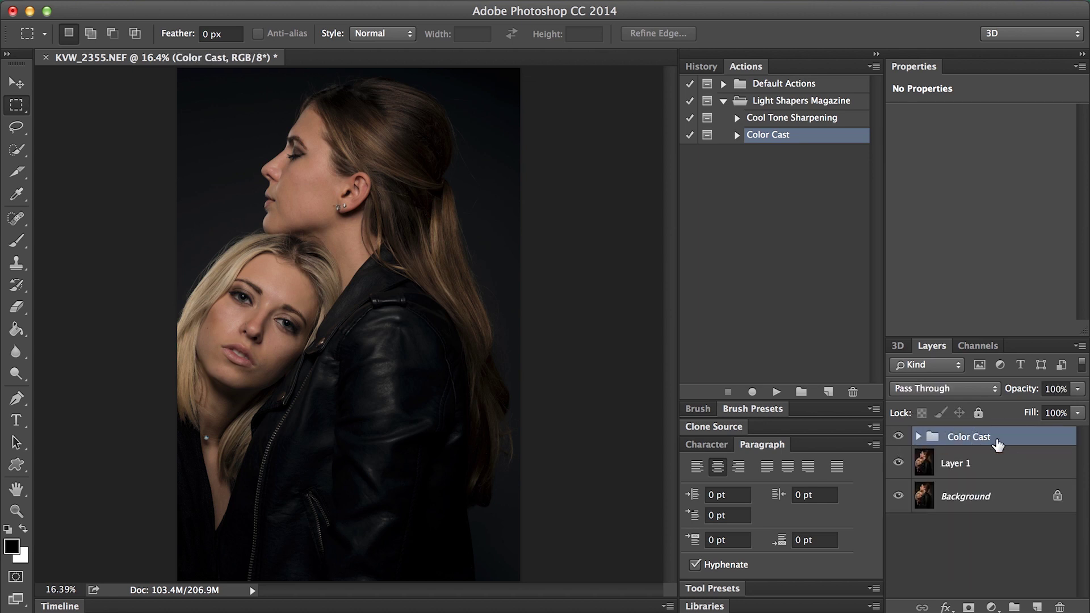
click(1078, 389)
drag(1080, 407, 947, 417)
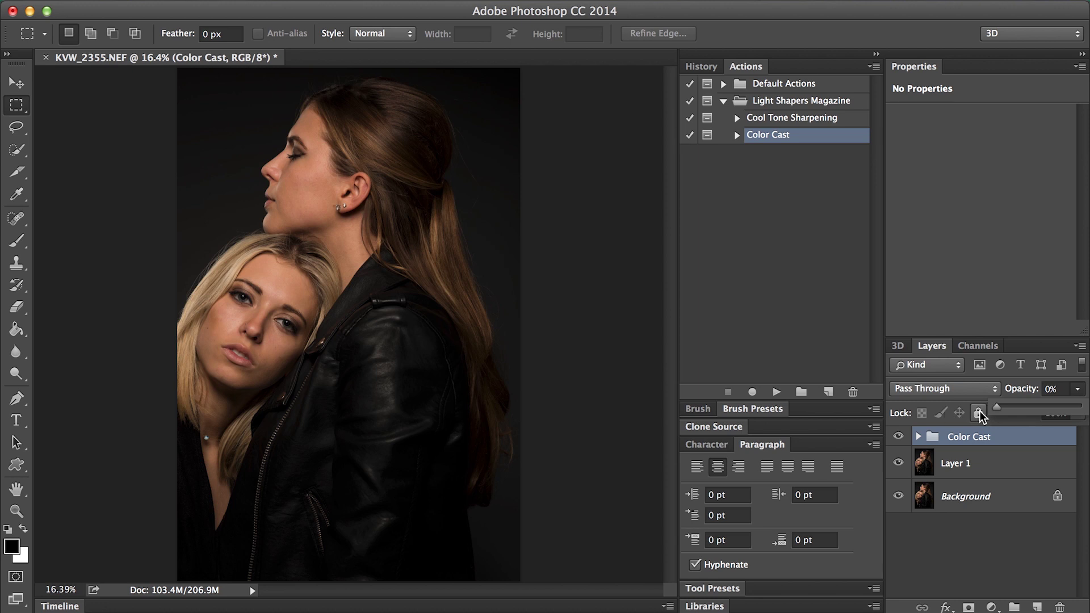
drag(998, 408, 1088, 418)
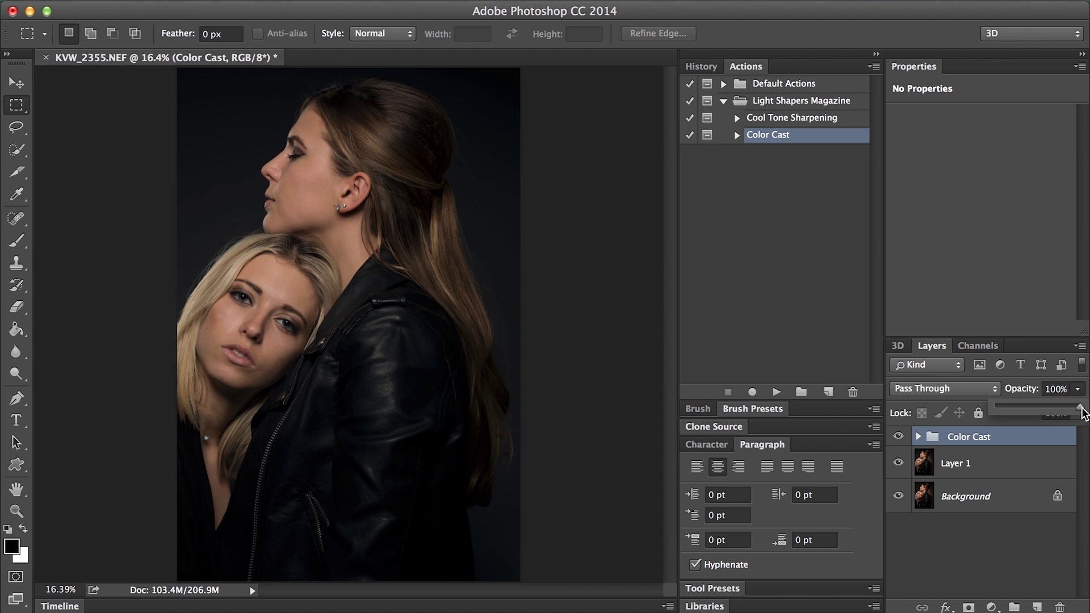
drag(1083, 413, 1057, 418)
drag(1055, 409, 1082, 409)
click(918, 437)
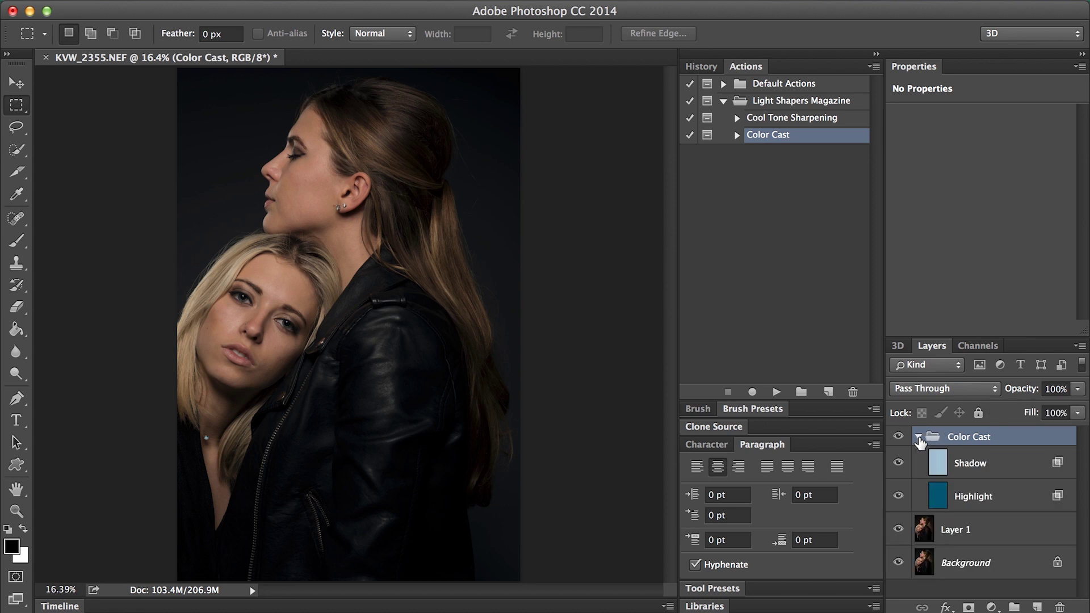
Step: Revert the photo to its opening history snapshot, discarding all Color Cast layers
click(702, 67)
scroll(827, 146, up, 3)
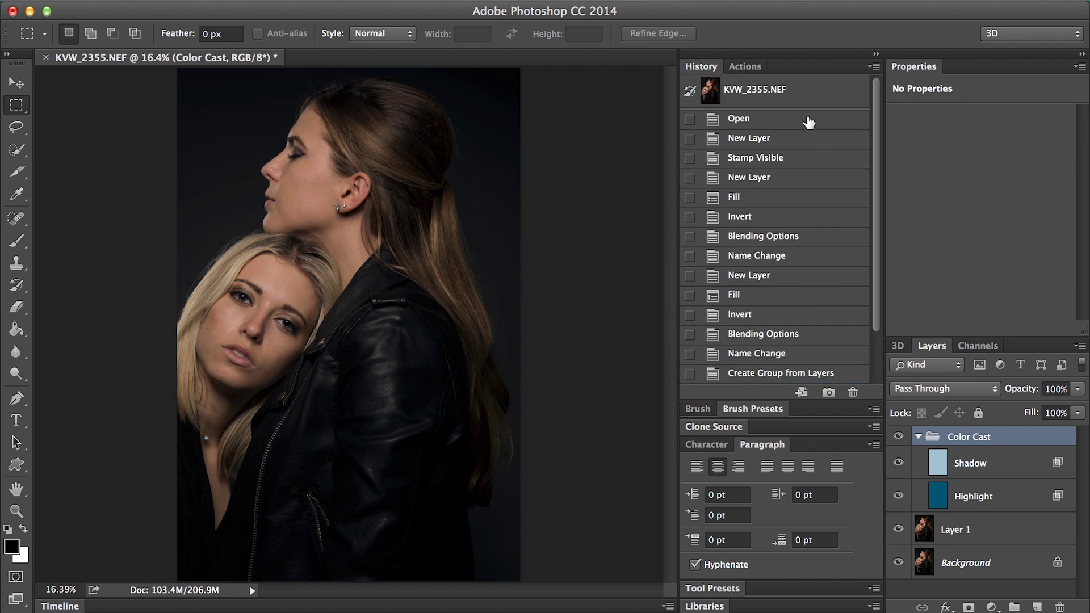
click(784, 100)
Step: Create an action named Test in the Light Shapers Magazine set and start recording it
click(744, 66)
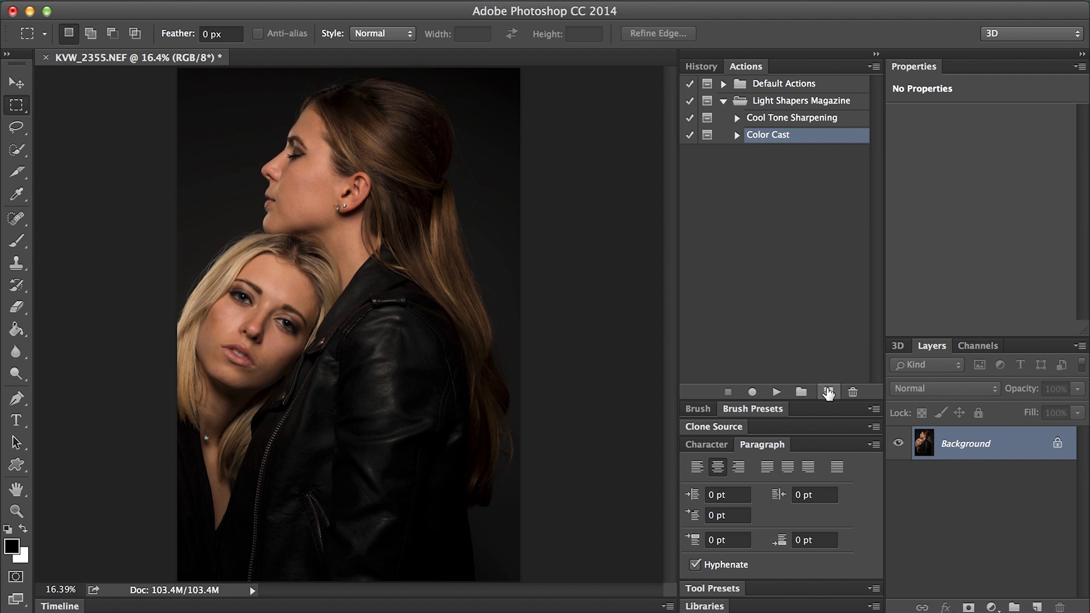
click(828, 392)
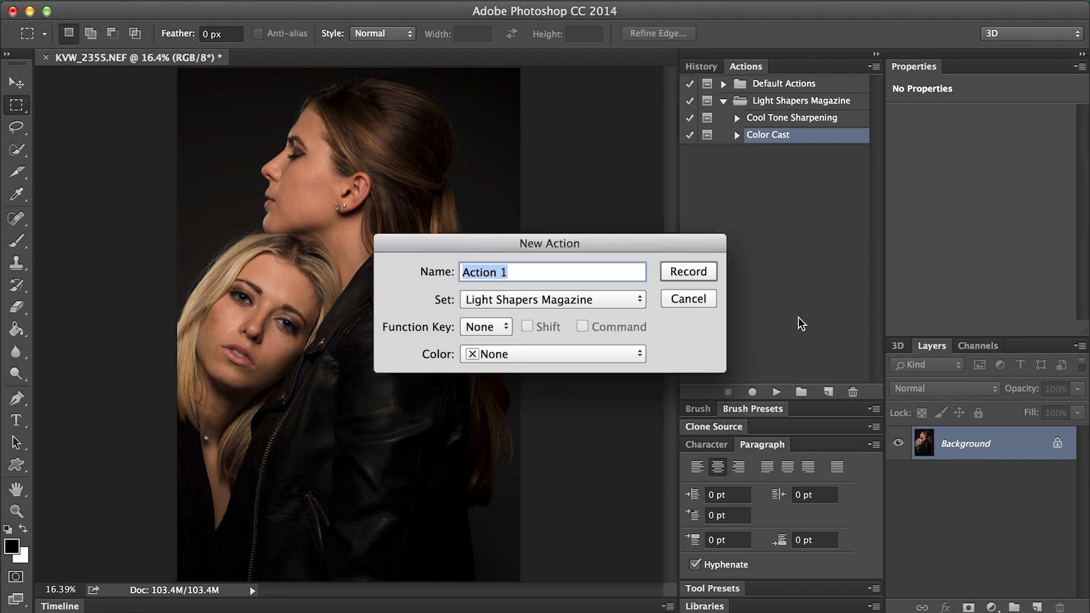
text(Test)
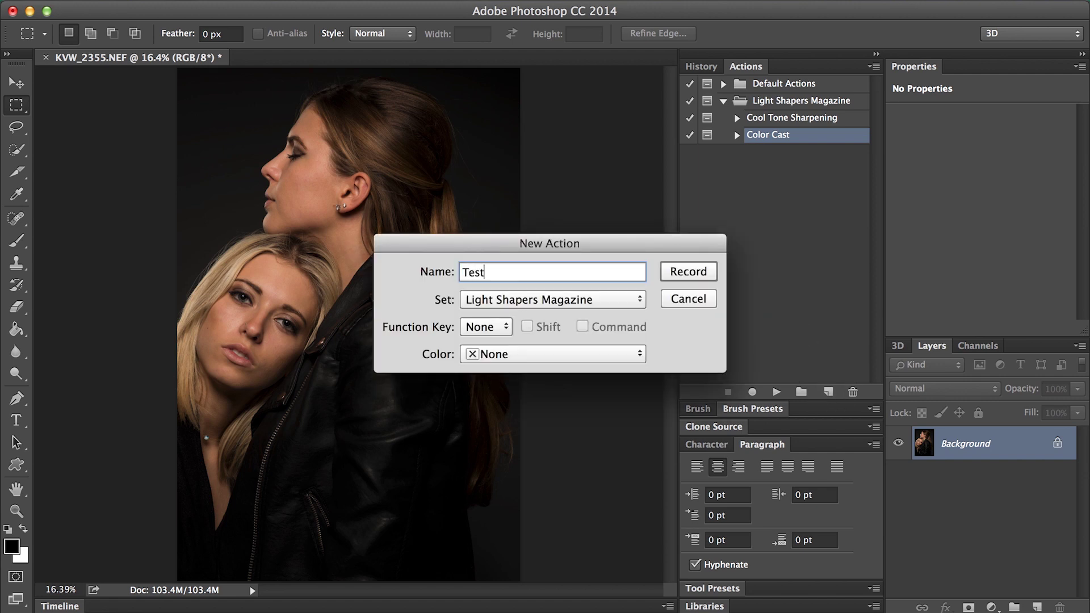
click(672, 271)
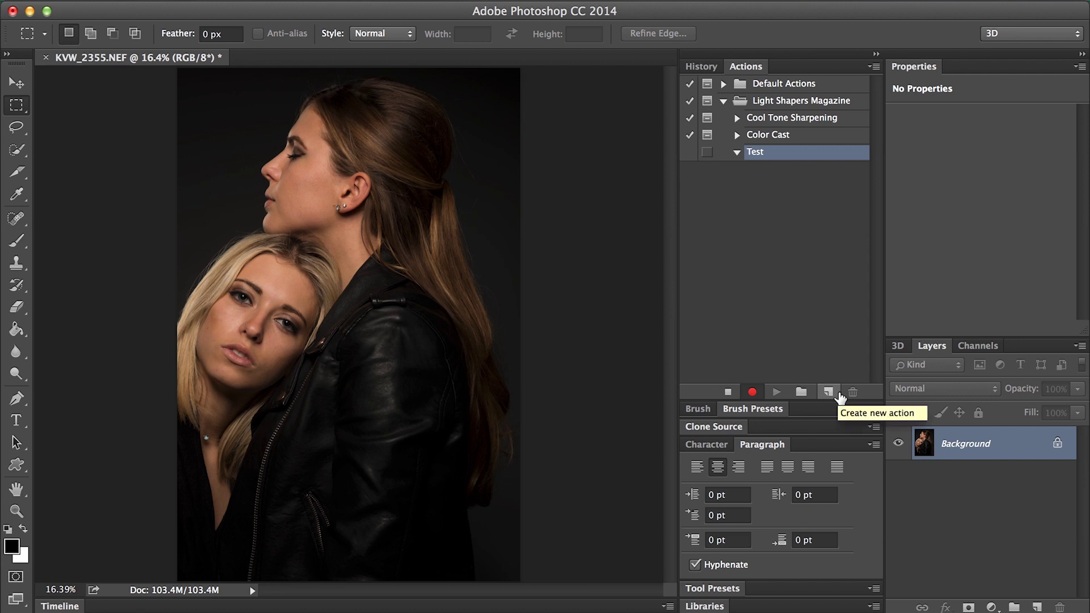
Step: Stamp the visible image onto a new layer and add an empty layer above it
key(super+alt+shift+n)
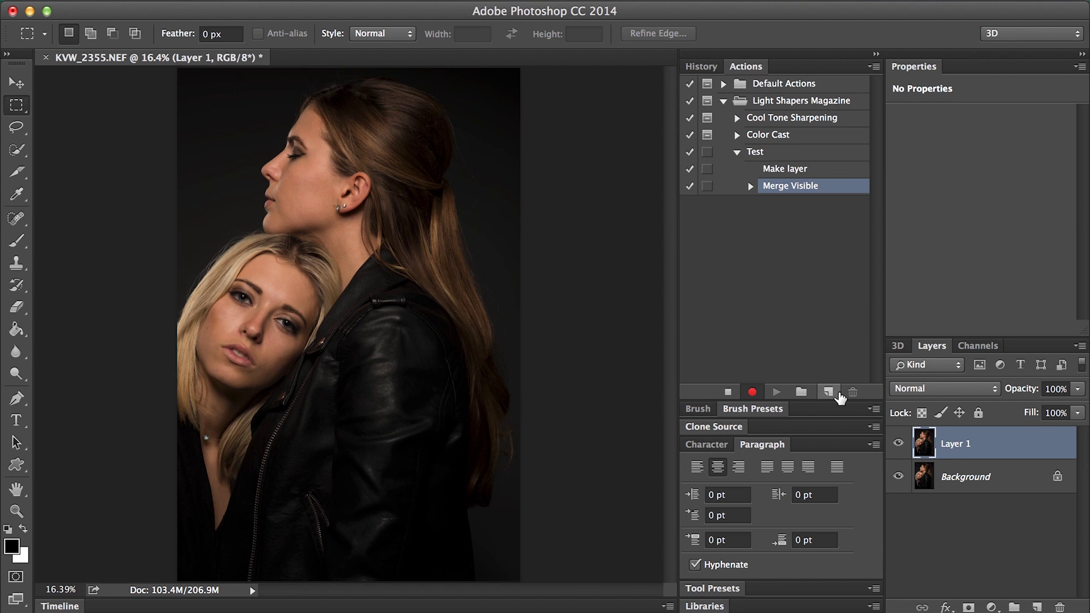
key(super+shift+alt+n)
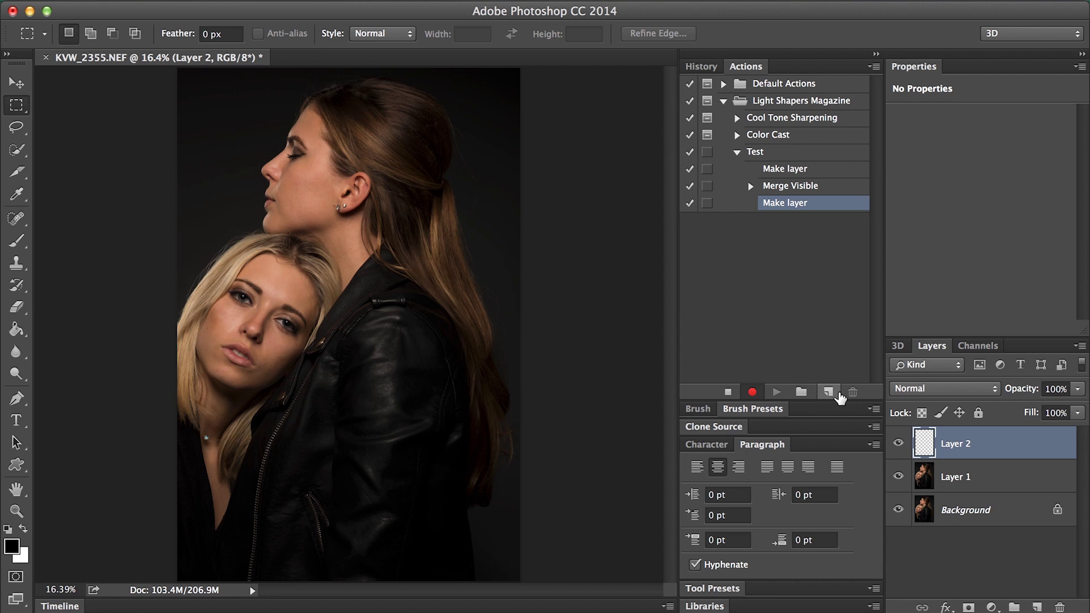
Step: Fill Layer 2 with the highlight color cea68c sampled from the blonde woman's forehead, and invert the fill
key(shift+F5)
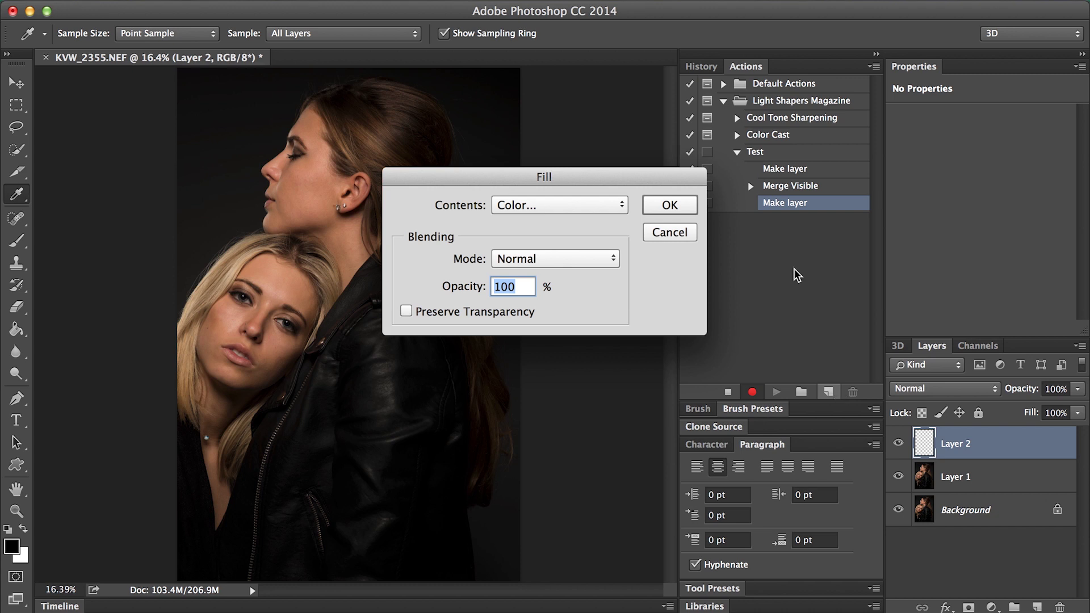
click(550, 210)
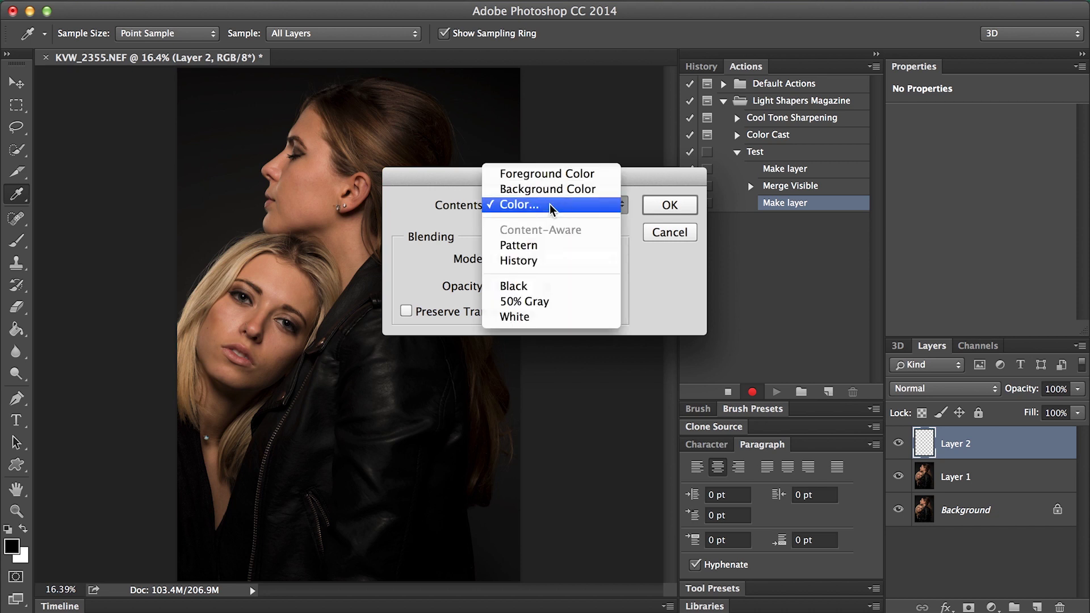
click(551, 209)
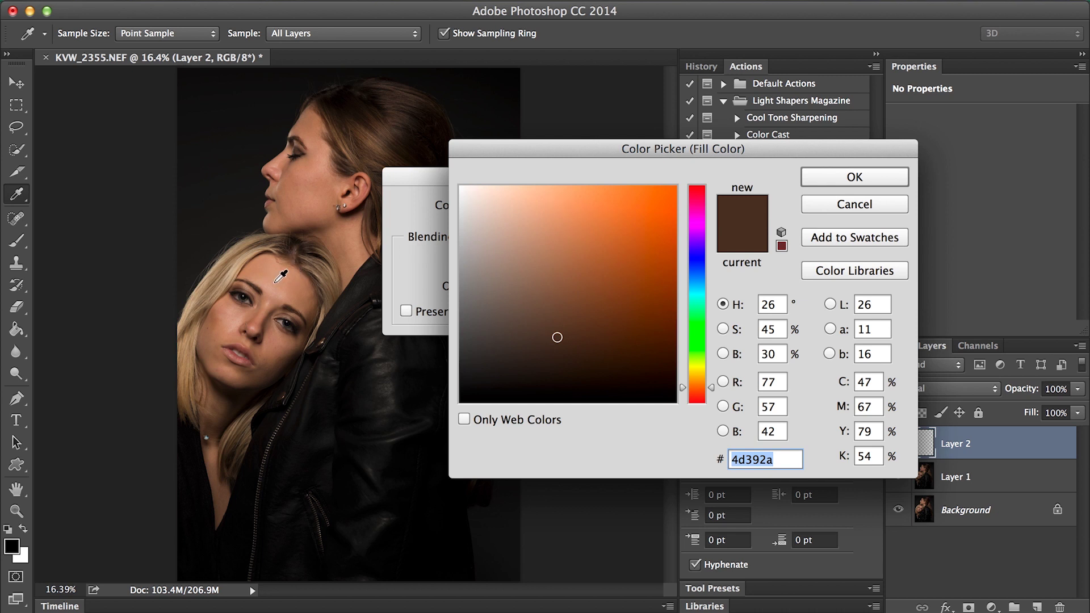
click(269, 280)
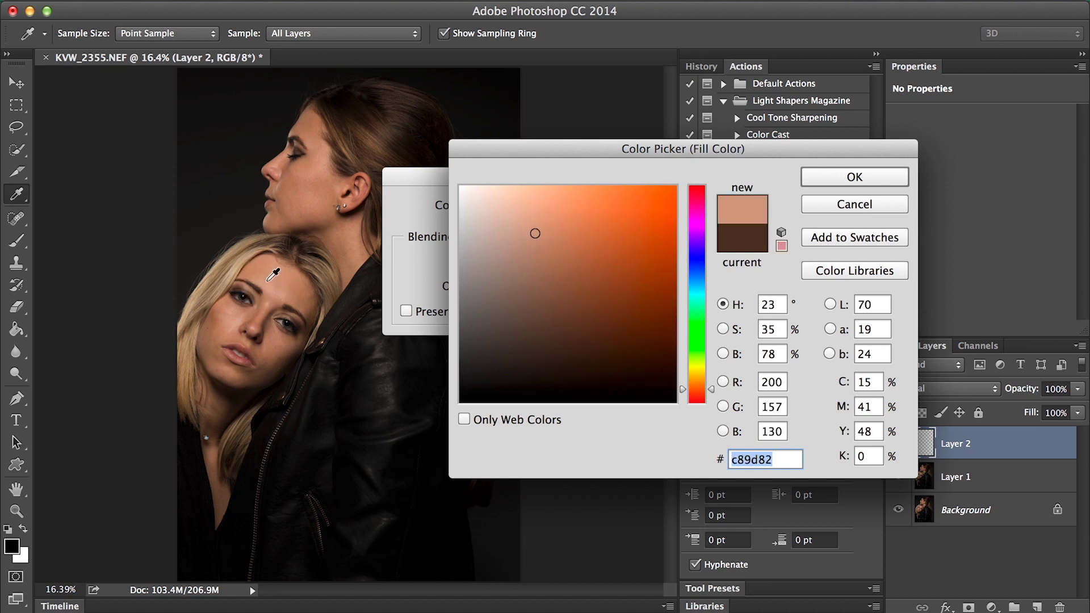
click(271, 284)
click(270, 284)
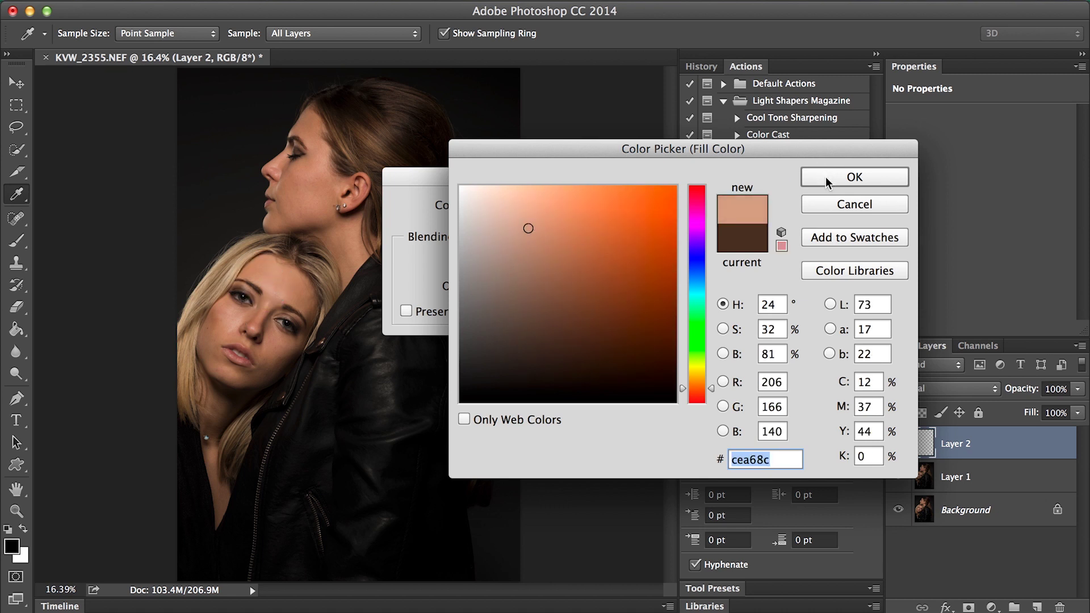
click(850, 180)
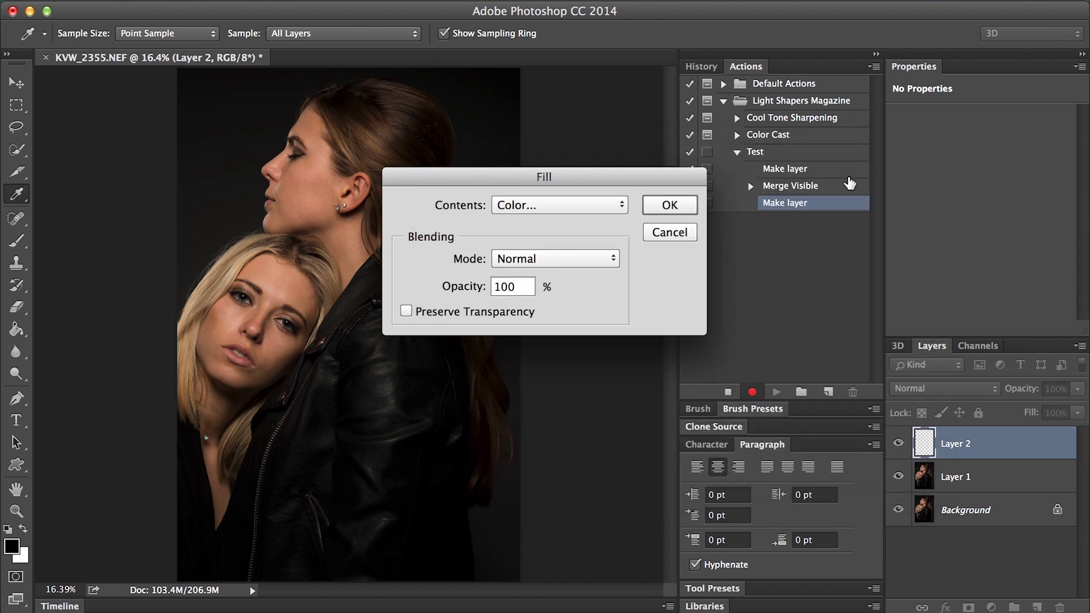
click(670, 205)
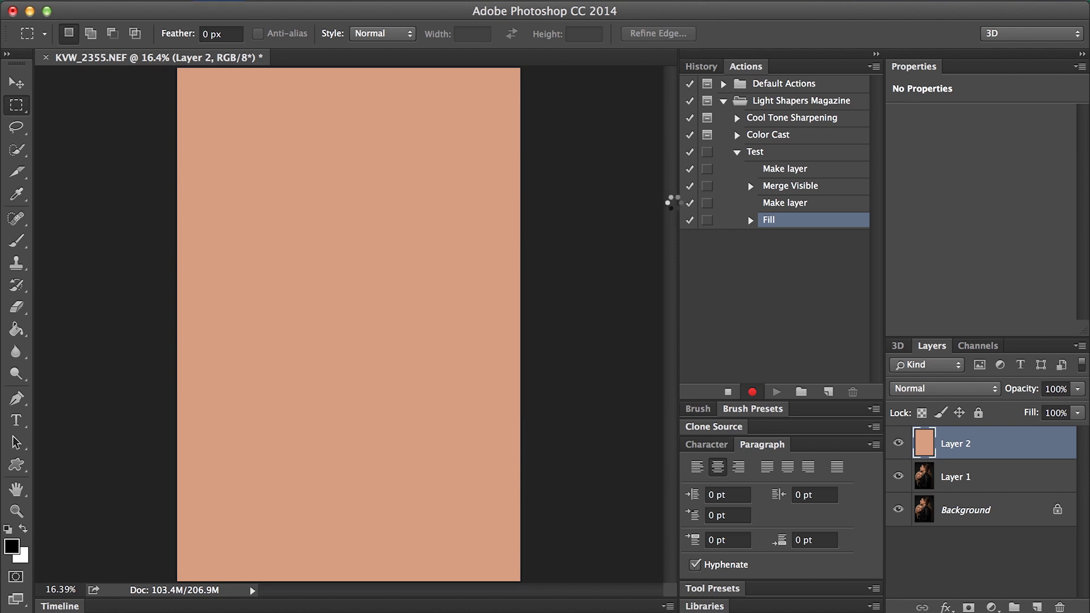
key(super+i)
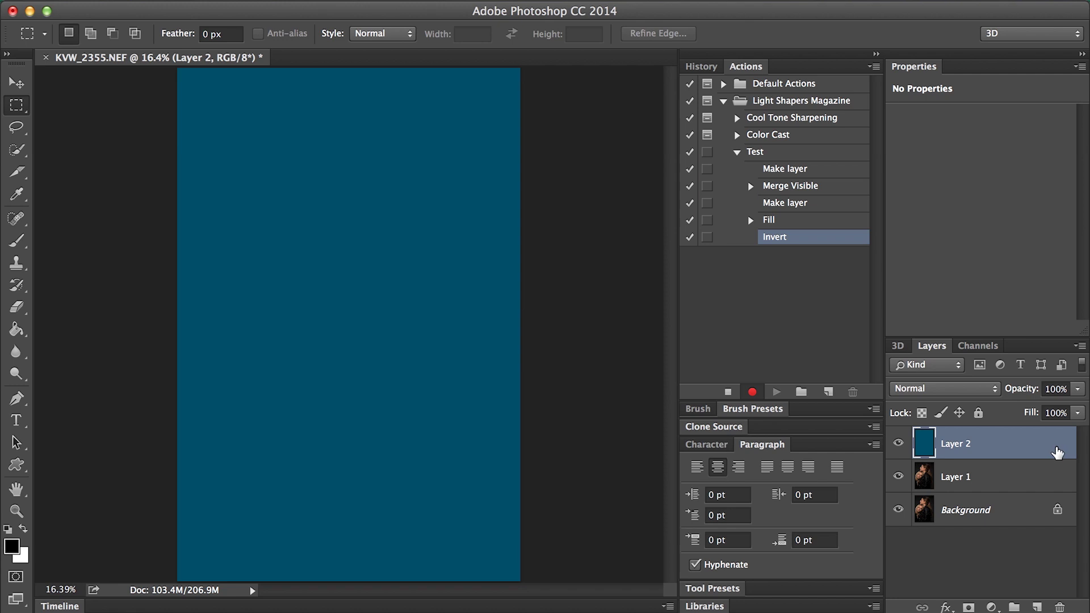
Step: Set Layer 2's blend mode to Color, split its Underlying Layer shadow slider to 76 / 156, and set the opacity to 12%
double_click(1058, 452)
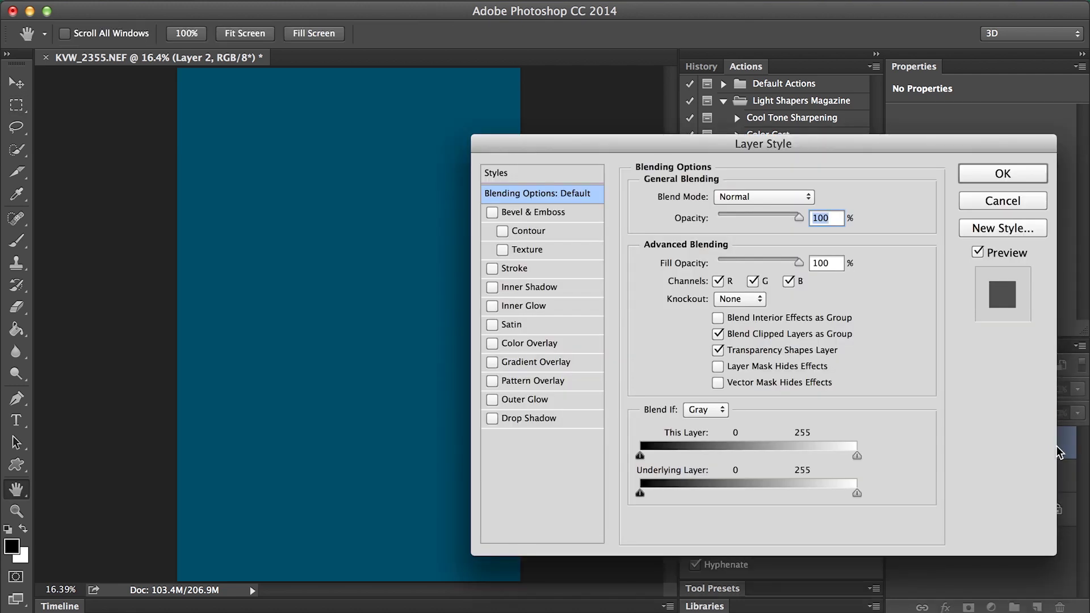
click(790, 200)
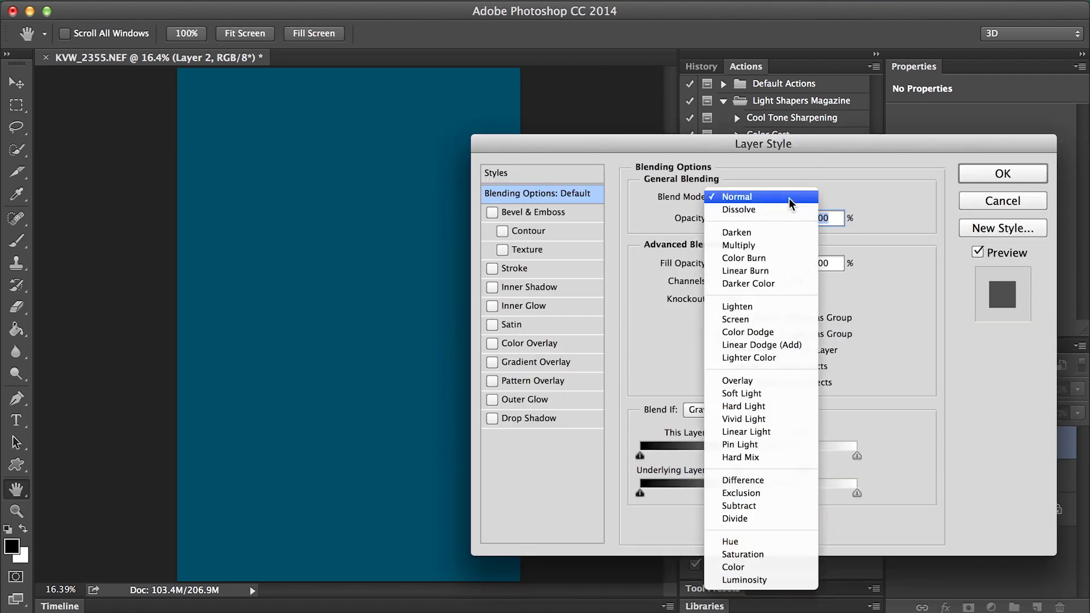
click(786, 568)
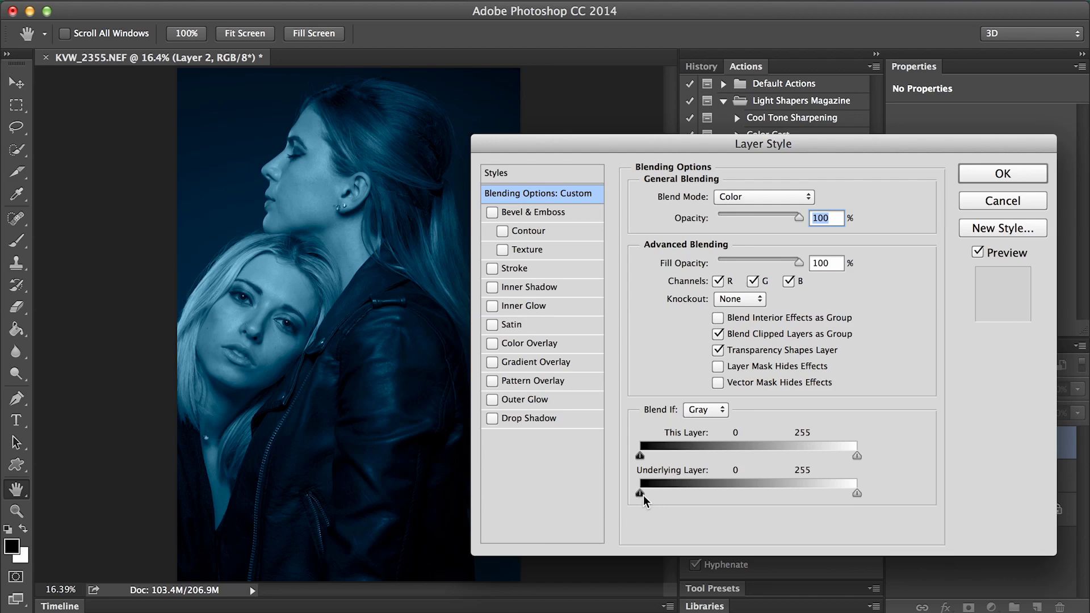
drag(641, 495, 706, 499)
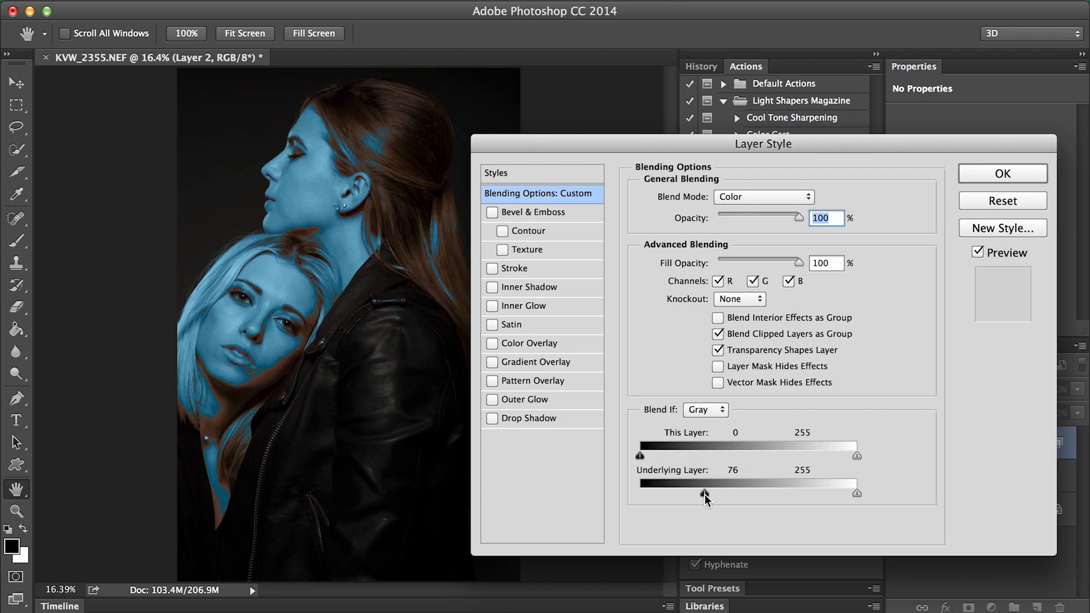
drag(705, 494, 773, 502)
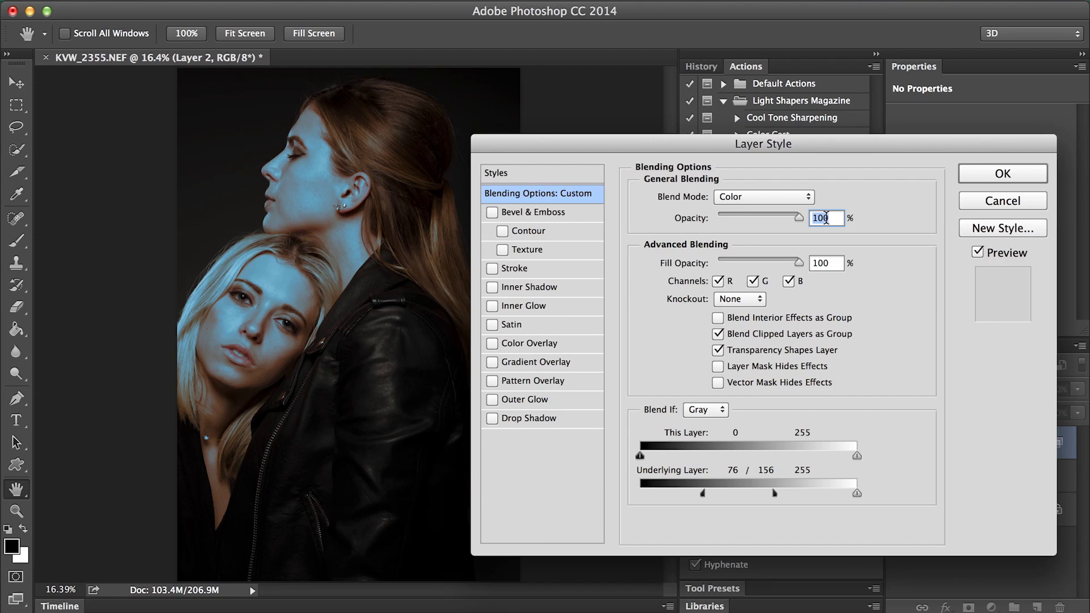
text(12)
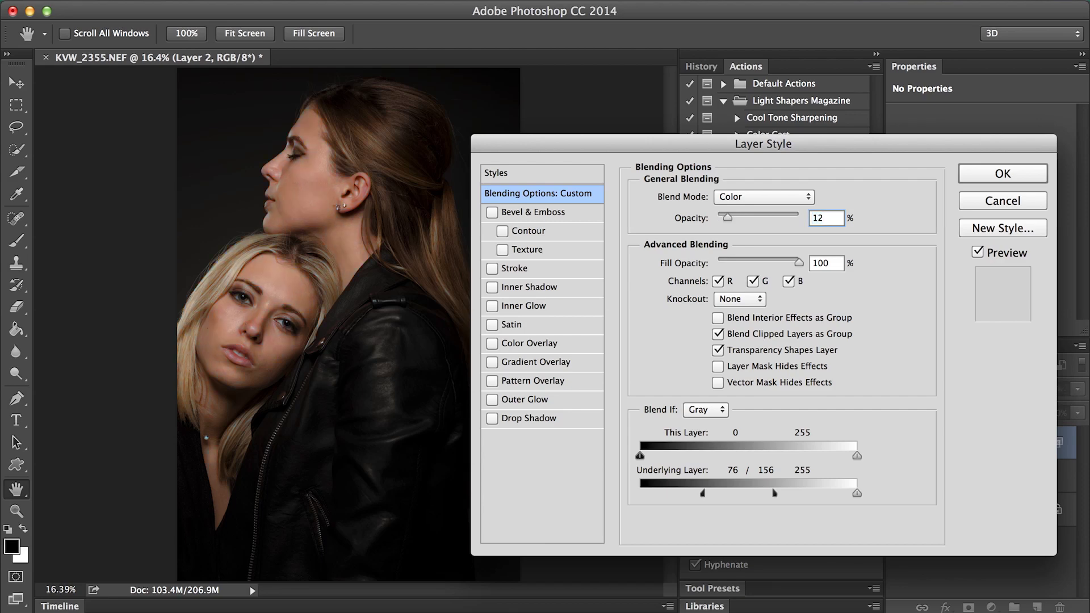
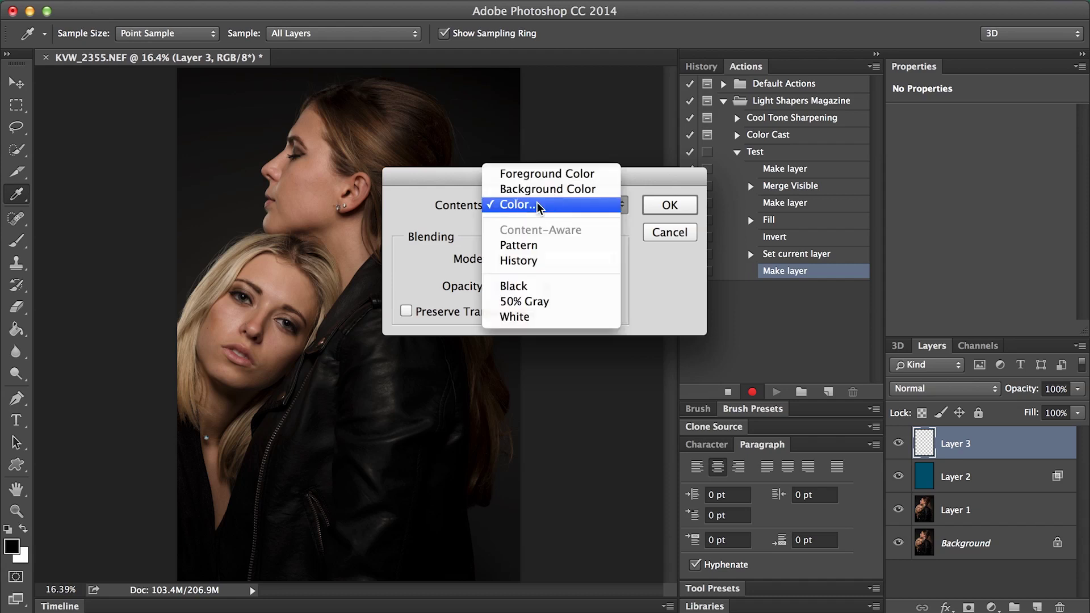
Step: Fill Layer 3 with the shadow color 523c2c sampled from the blonde woman's shaded jaw, and invert the fill
click(538, 208)
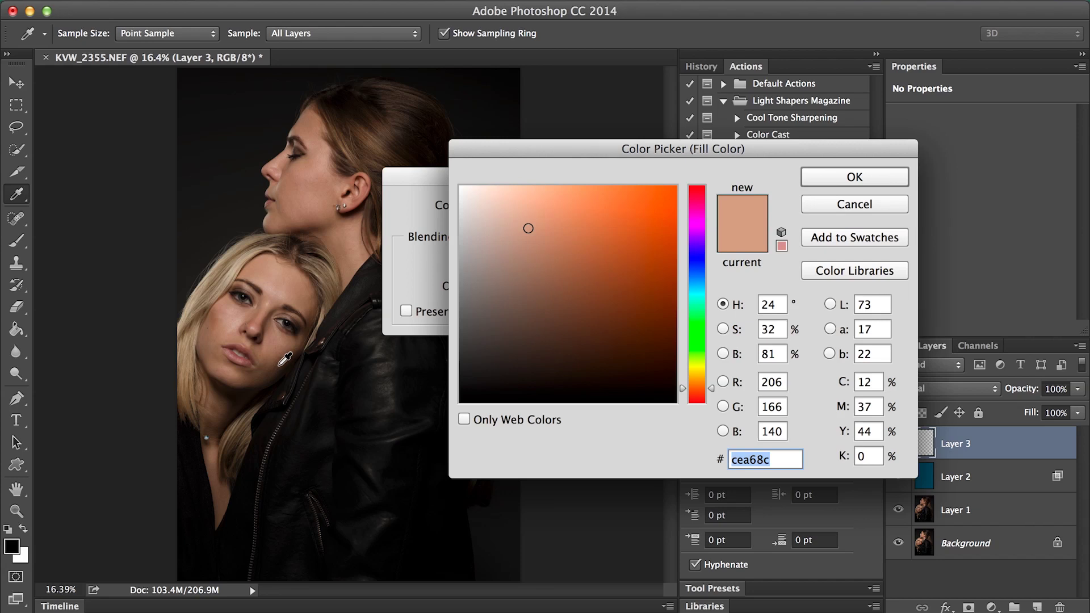
click(277, 365)
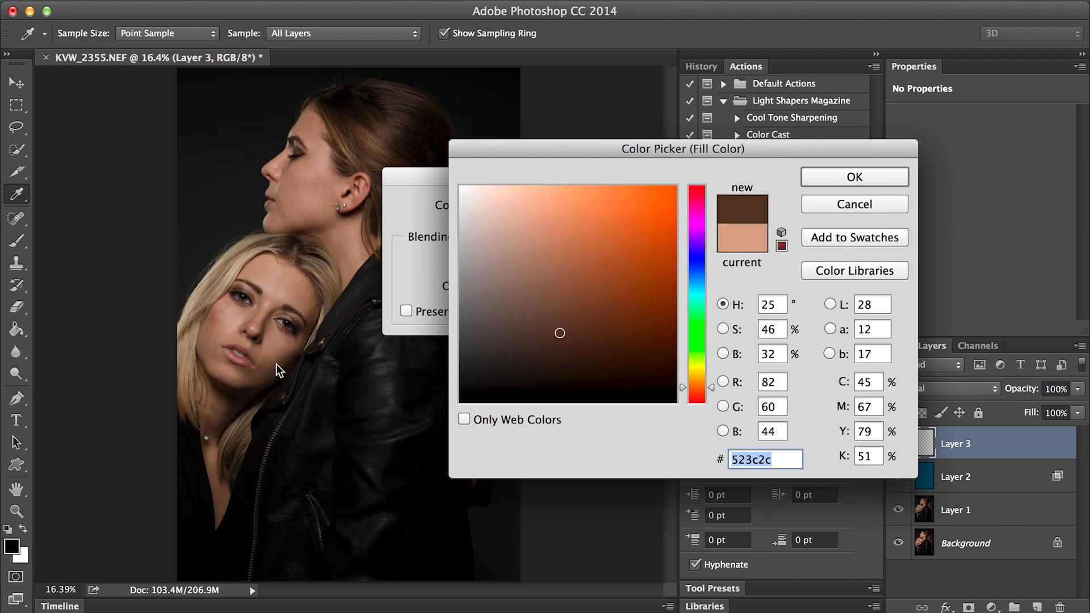
click(842, 174)
click(658, 204)
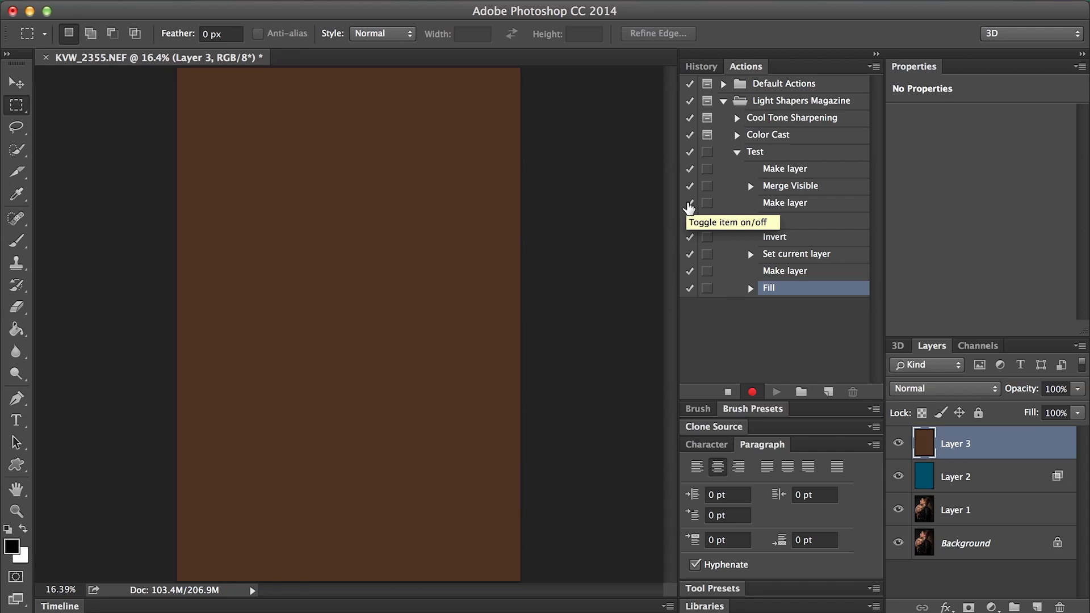
key(super+i)
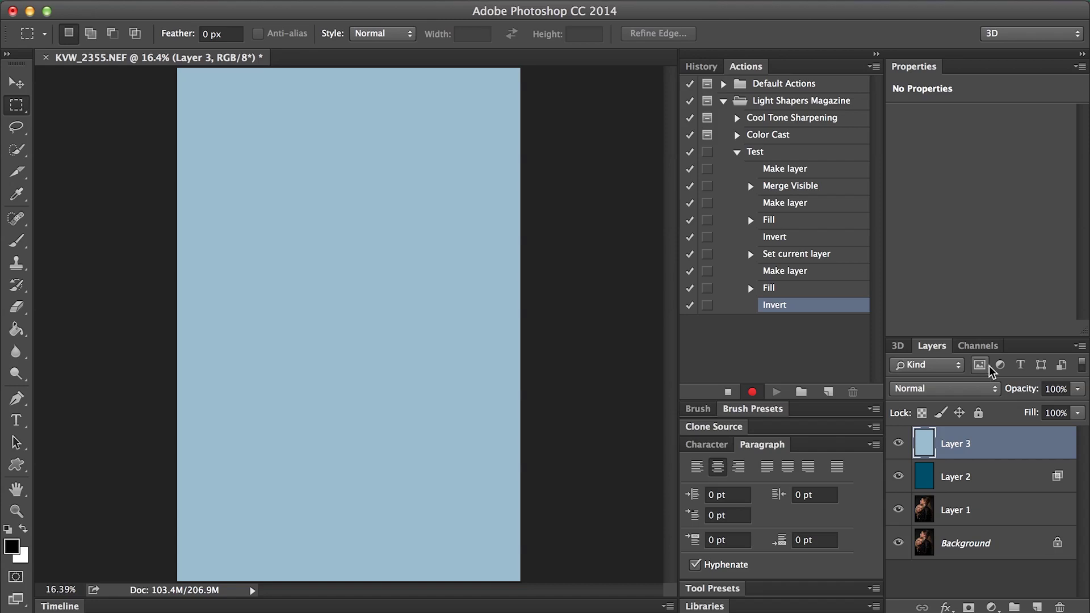
Step: Set Layer 3's blend mode to Color, split its Underlying Layer highlight slider to 78 / 153, and set the opacity to 12%
double_click(1060, 451)
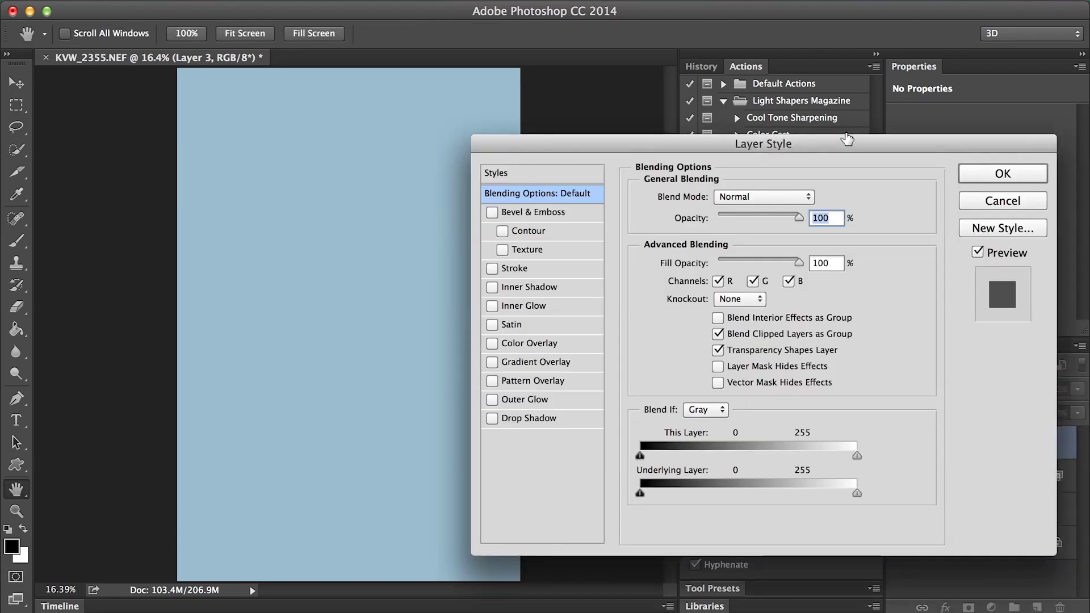
click(762, 199)
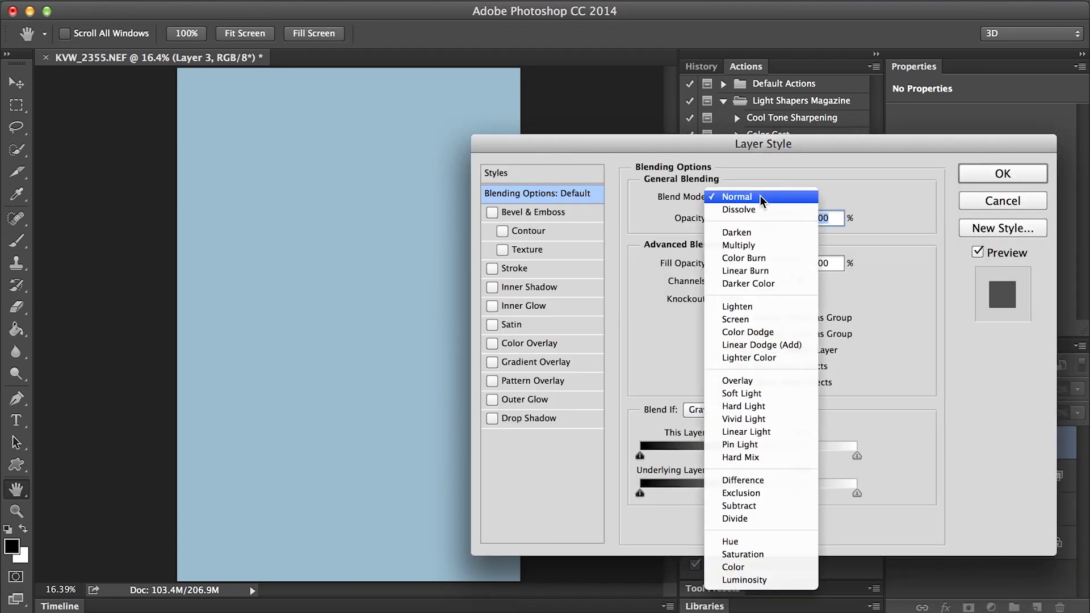
click(757, 568)
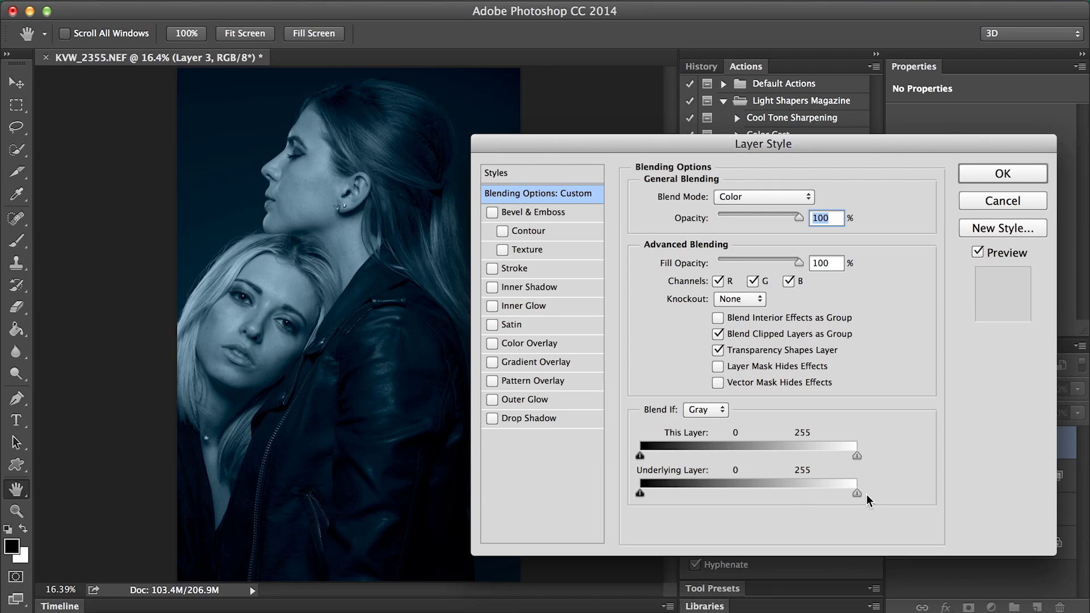
drag(856, 495, 770, 495)
key(alt)
drag(770, 495, 707, 504)
text(12)
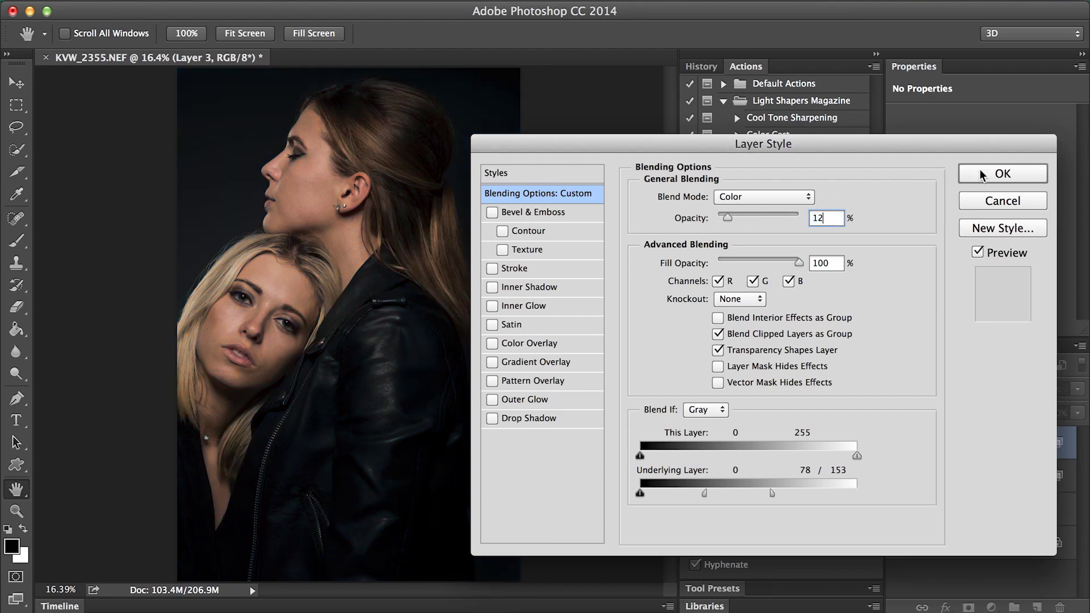
click(1003, 174)
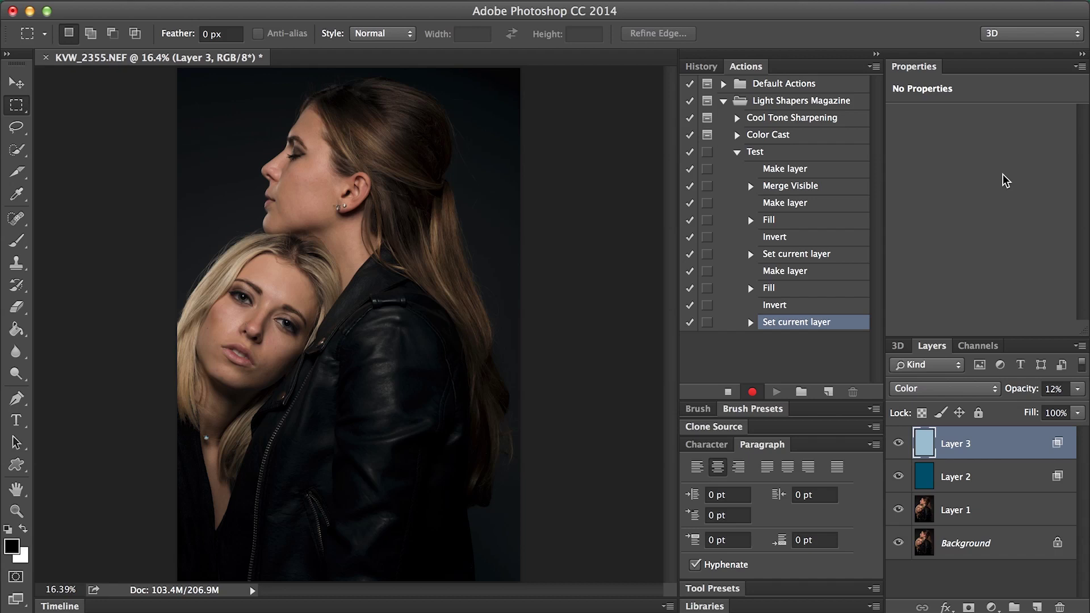
Step: Group Layer 2 and Layer 3 together and stop recording the Test action
key(shift+alt+bracketleft)
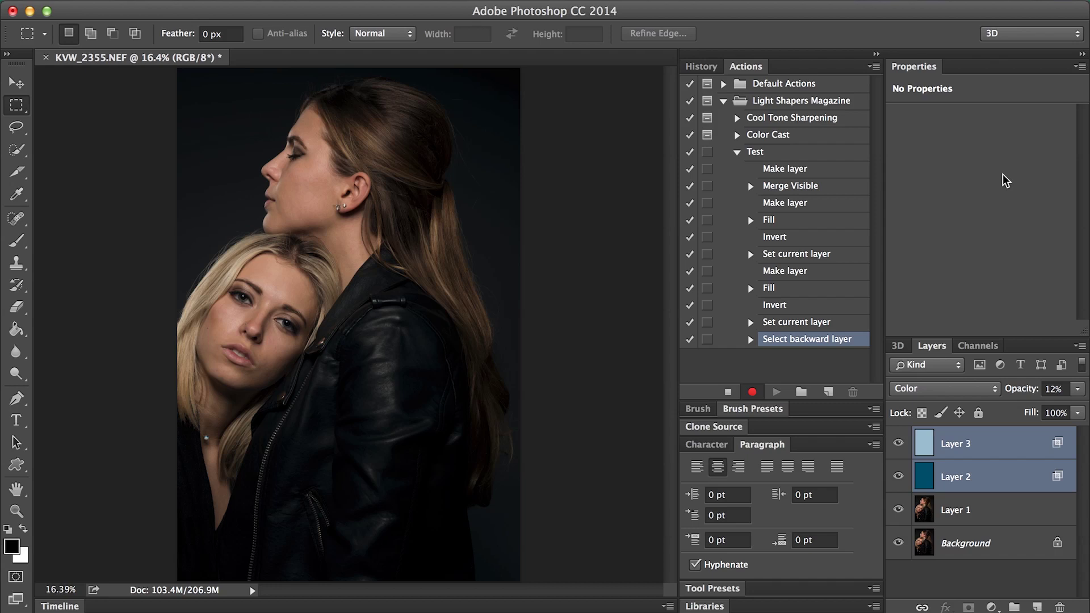
key(super+g)
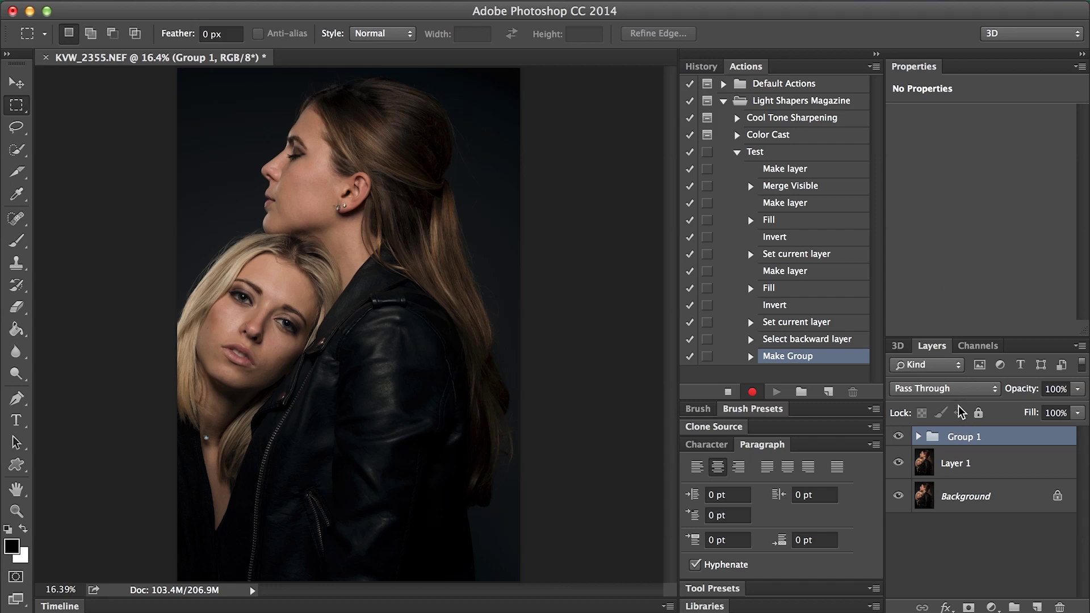
click(728, 392)
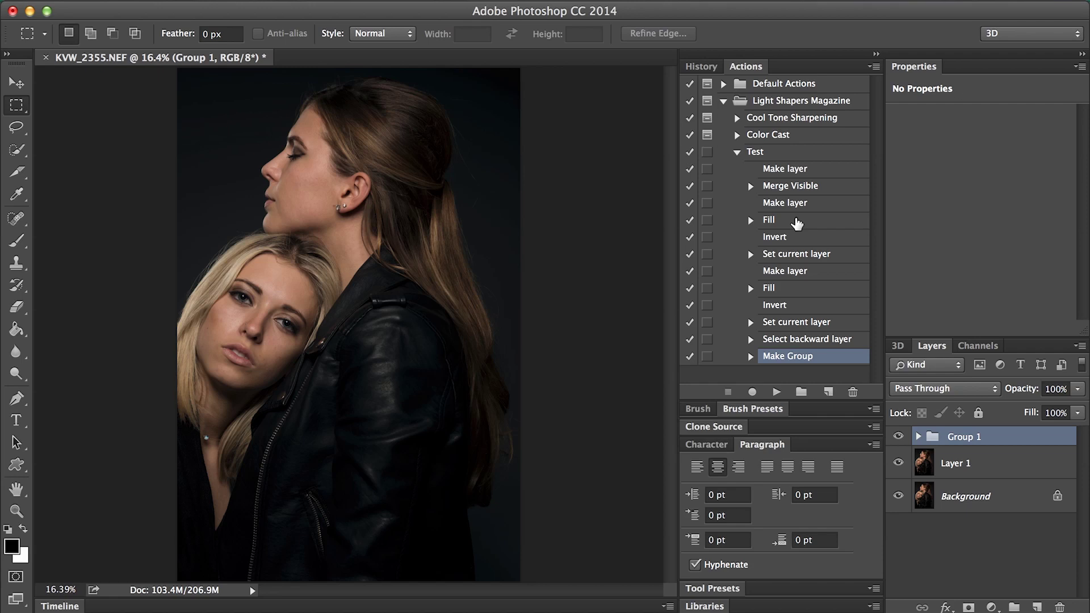
Step: Turn on the dialog pause for Test's first Fill step and start inserting a stop after its second Make layer step
click(708, 221)
click(815, 206)
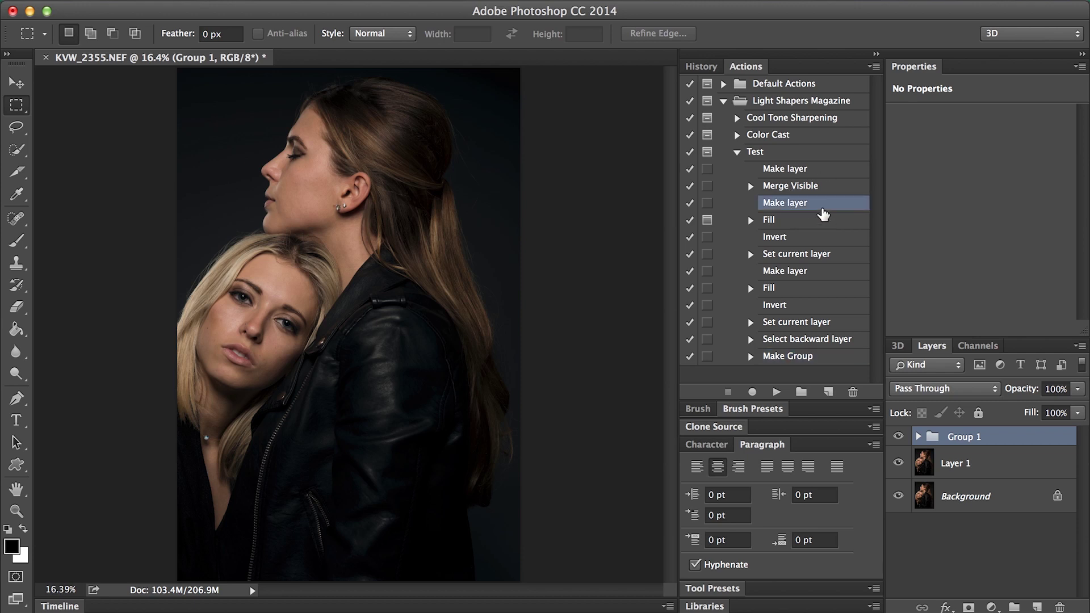
click(874, 68)
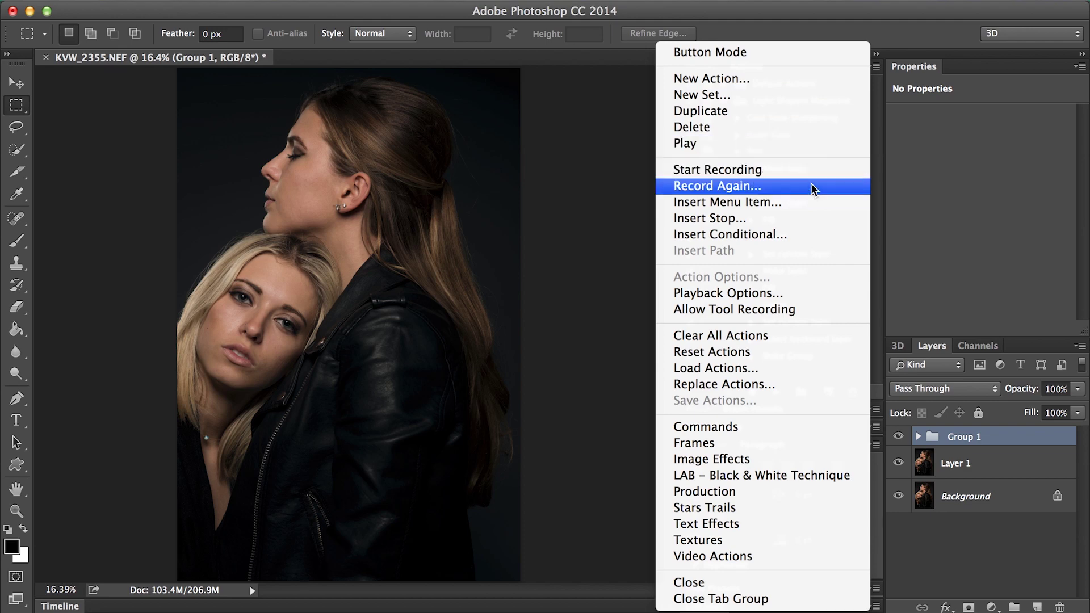
click(807, 218)
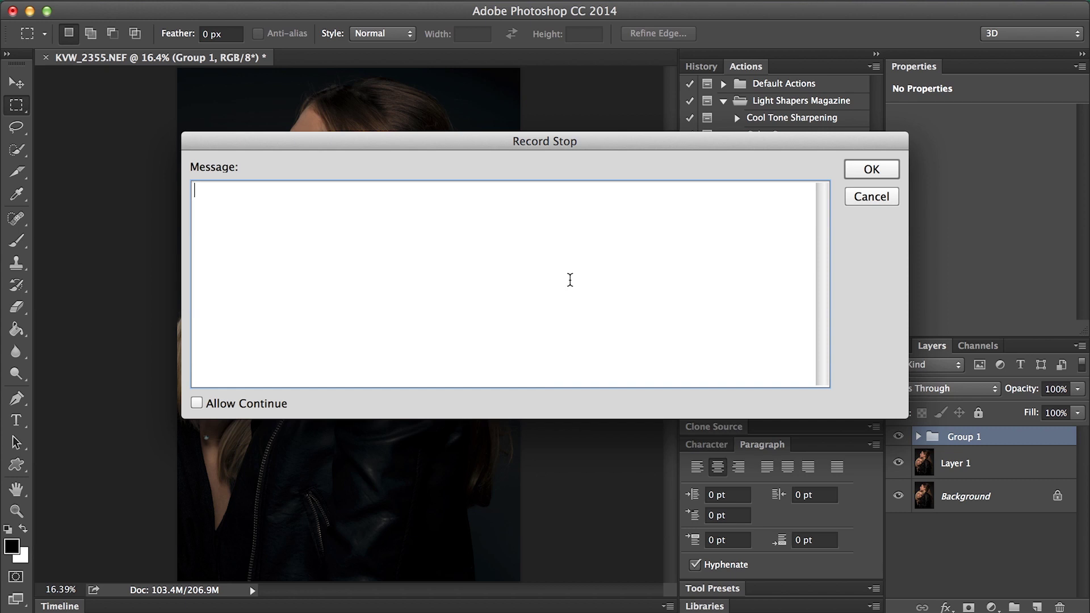
Step: Enter the stop message "Selcect Color option and then use color picker to select your highlight color. Hit Okay to continue.", copy it, and allow continuing
text(Selcect Color option)
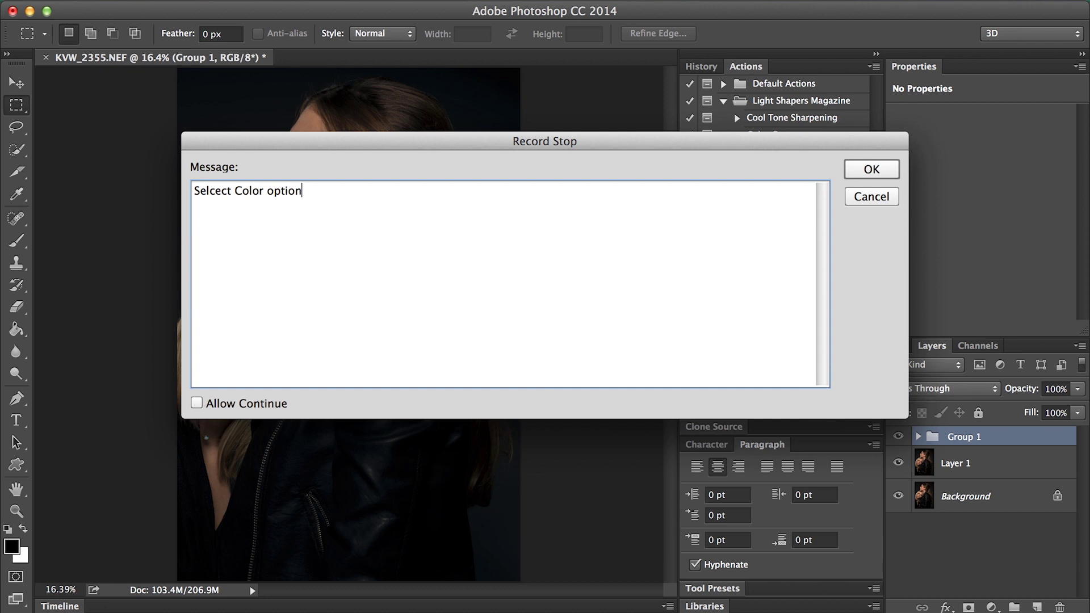
text( and then use color picker to select your hight)
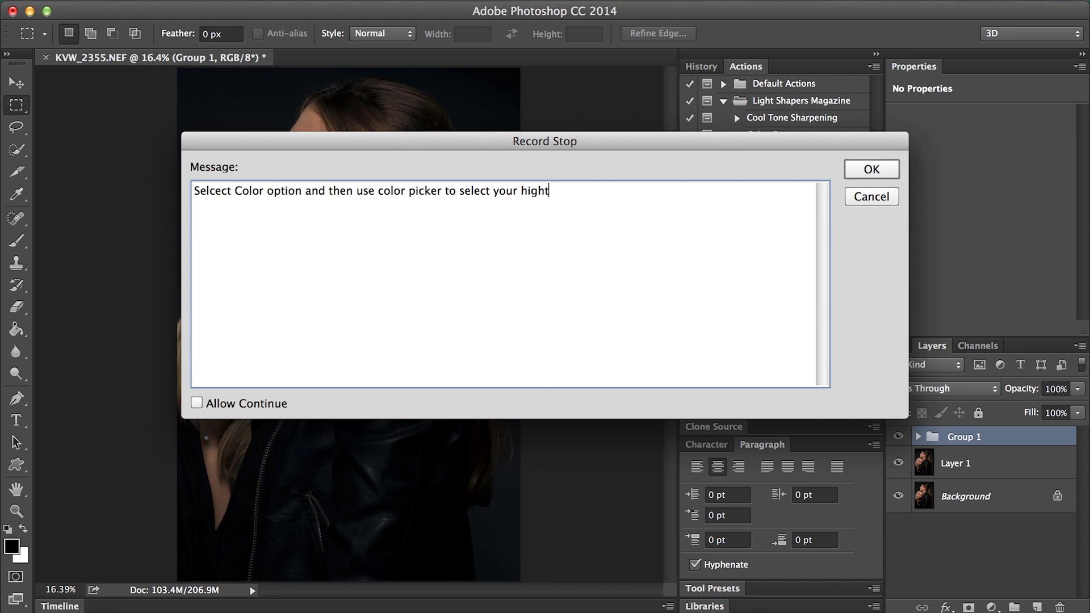
key(BackSpace)
text(light color. Hit Okay)
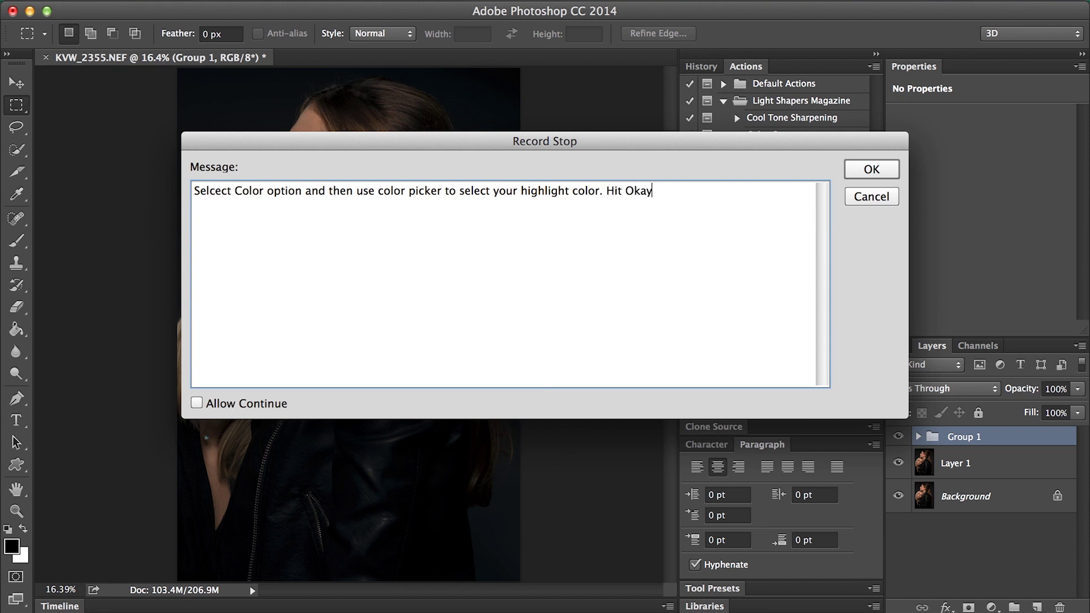
text( to continure)
key(BackSpace)
key(BackSpace)
text(e.)
triple_click(764, 191)
key(super+c)
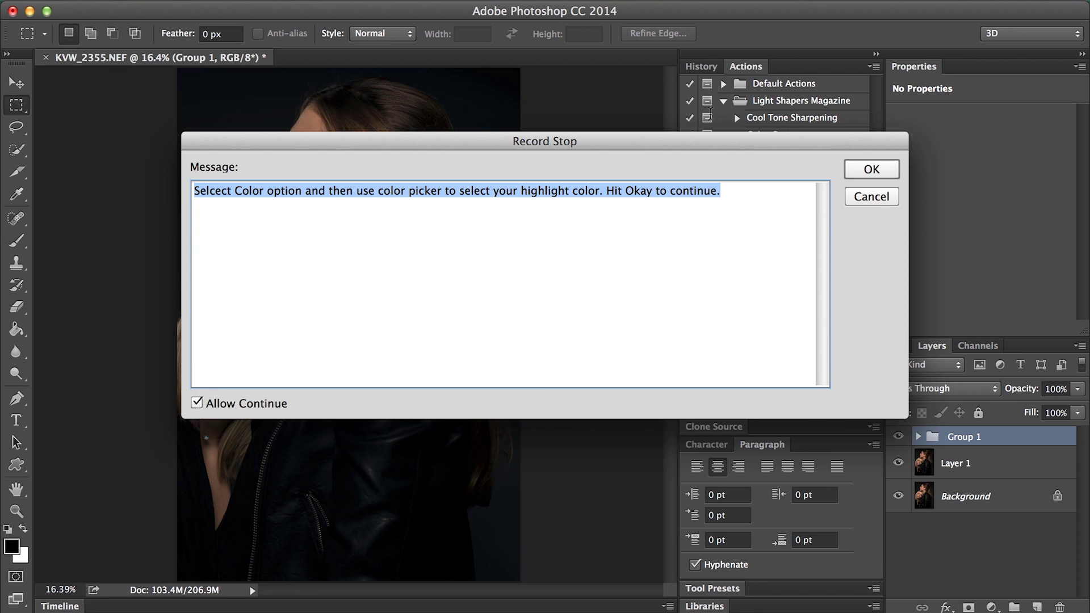
click(872, 170)
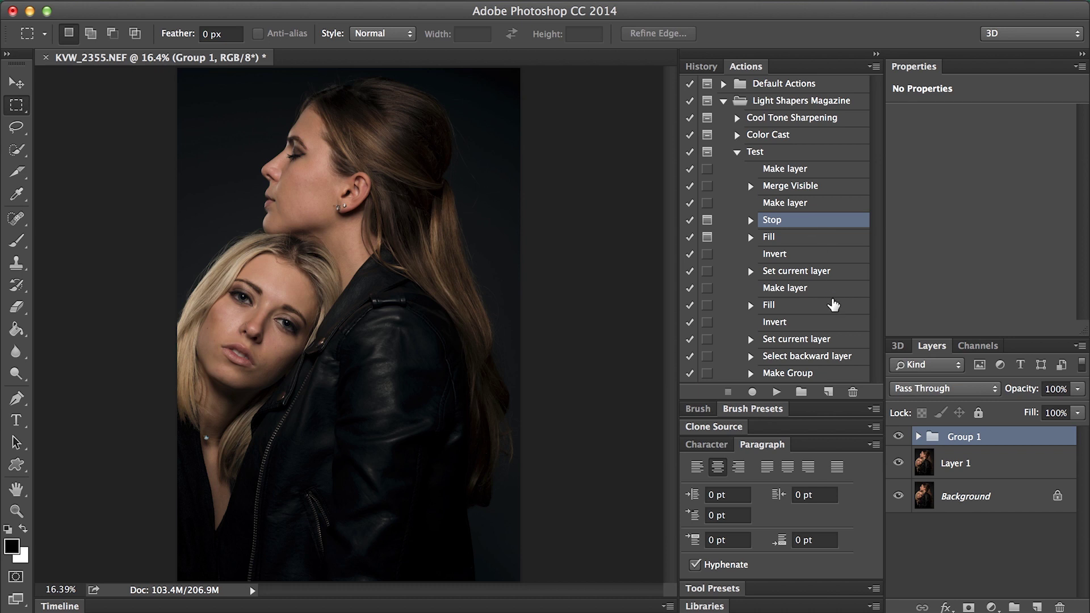
Step: Turn on the second Fill step's dialog pause and insert a stop before it, reusing the copied message with "shadow" for "highlight" and allowing continuing
click(790, 306)
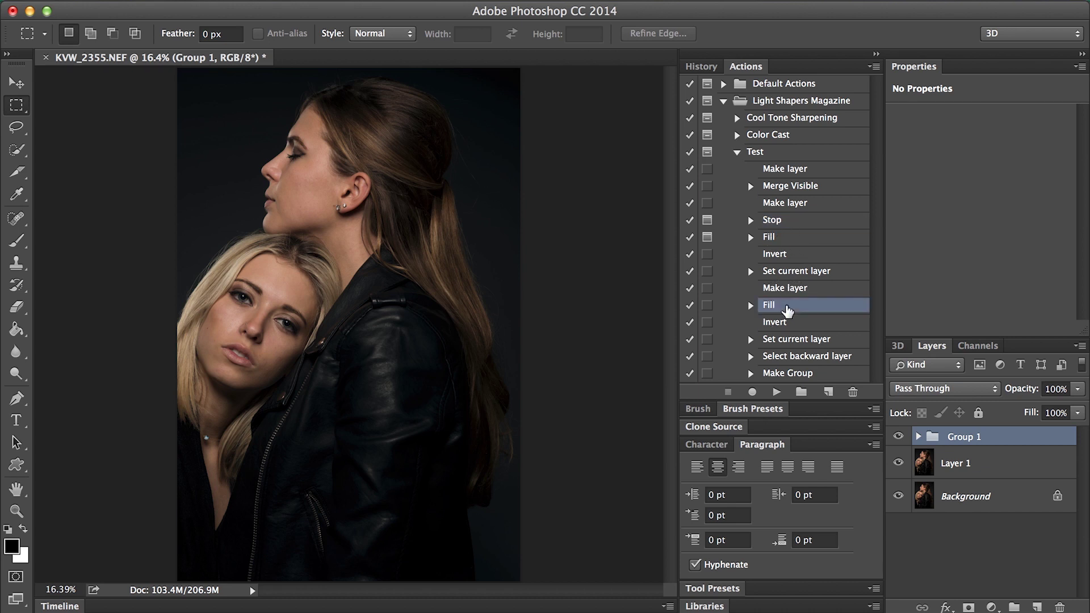
click(708, 306)
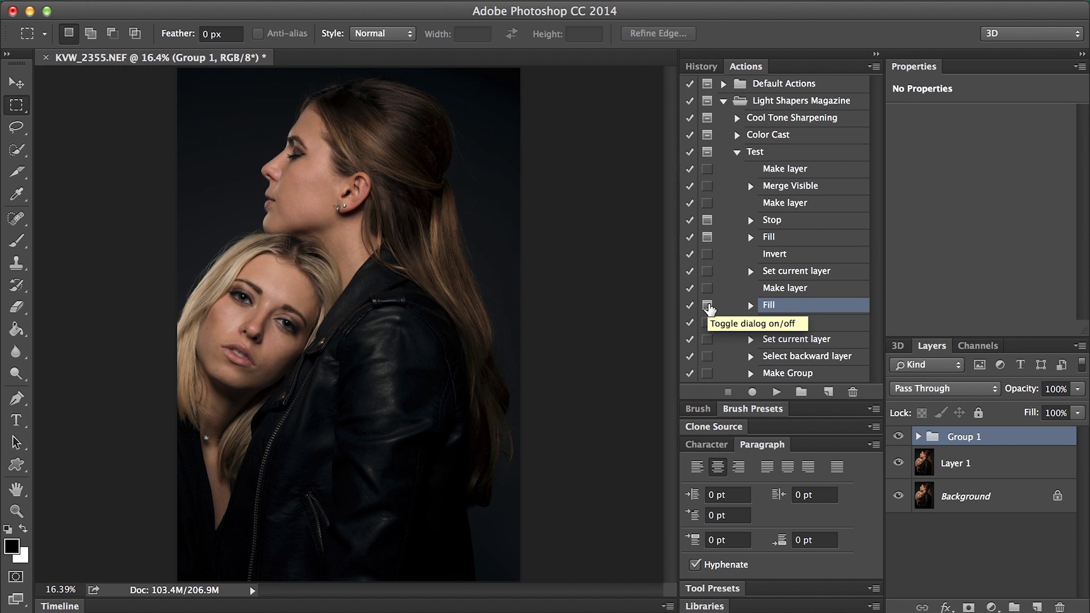
click(809, 290)
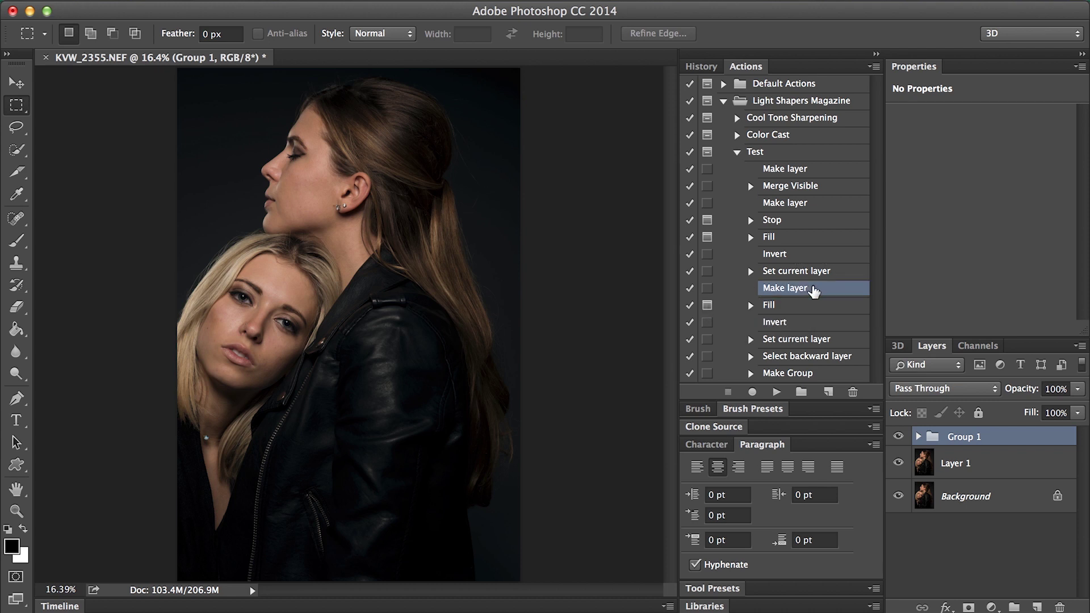
click(873, 67)
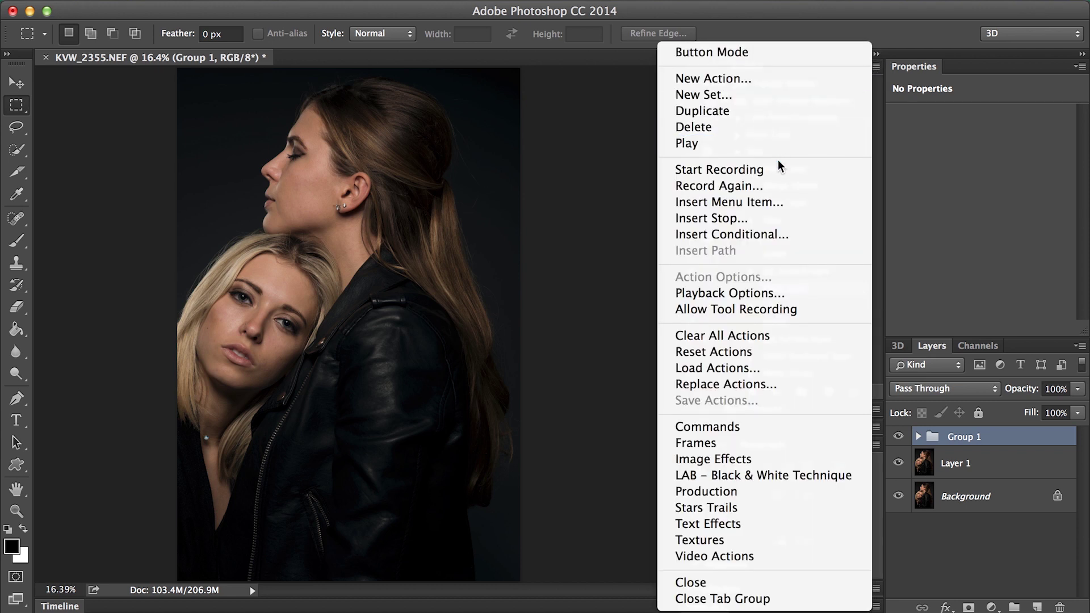
click(756, 220)
key(super+v)
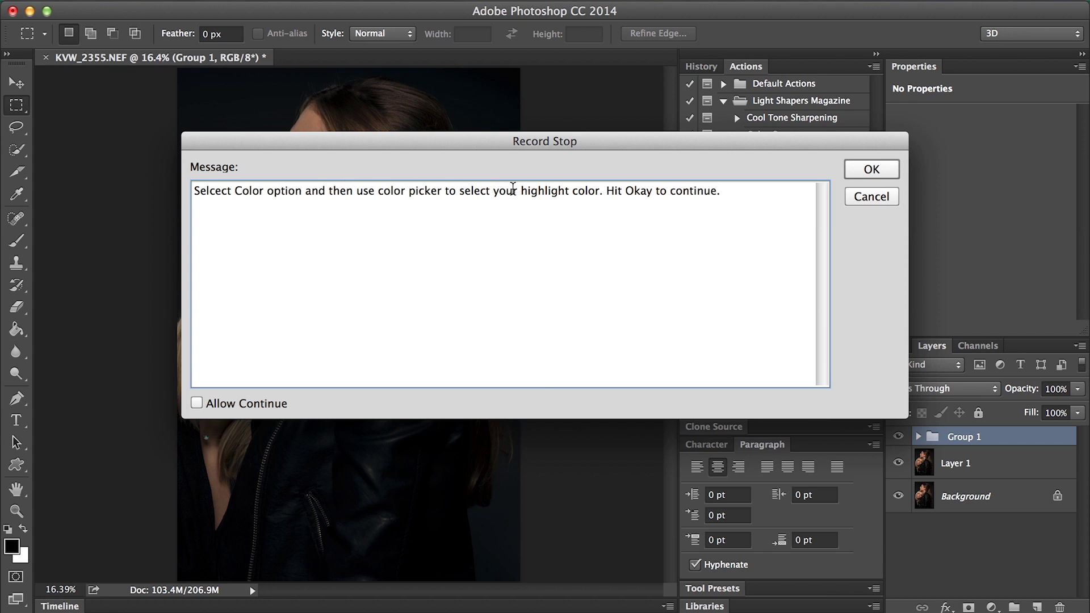
double_click(557, 193)
text(shadow)
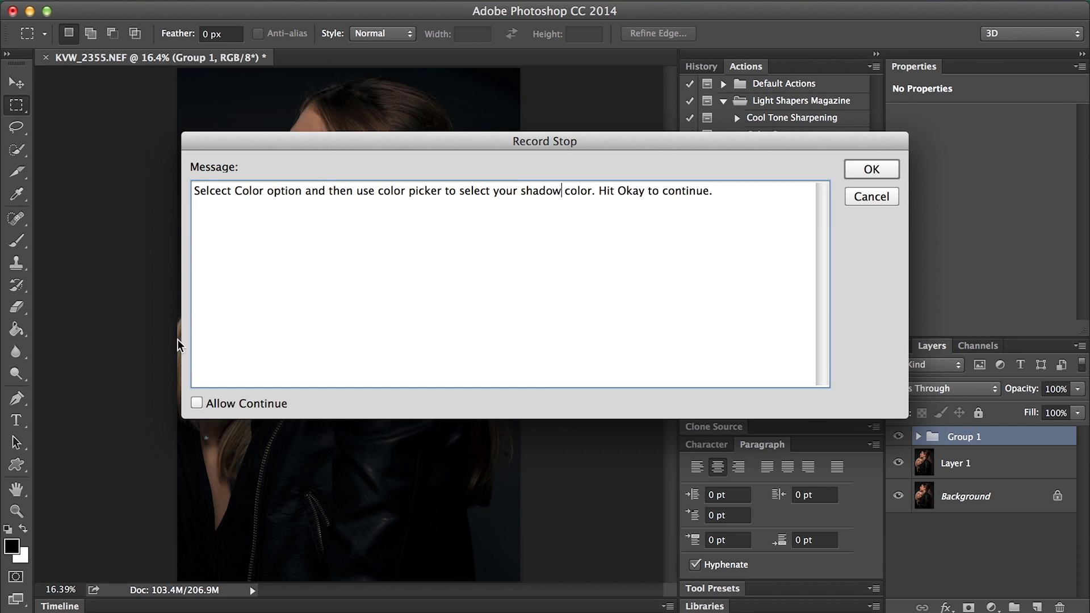
click(875, 171)
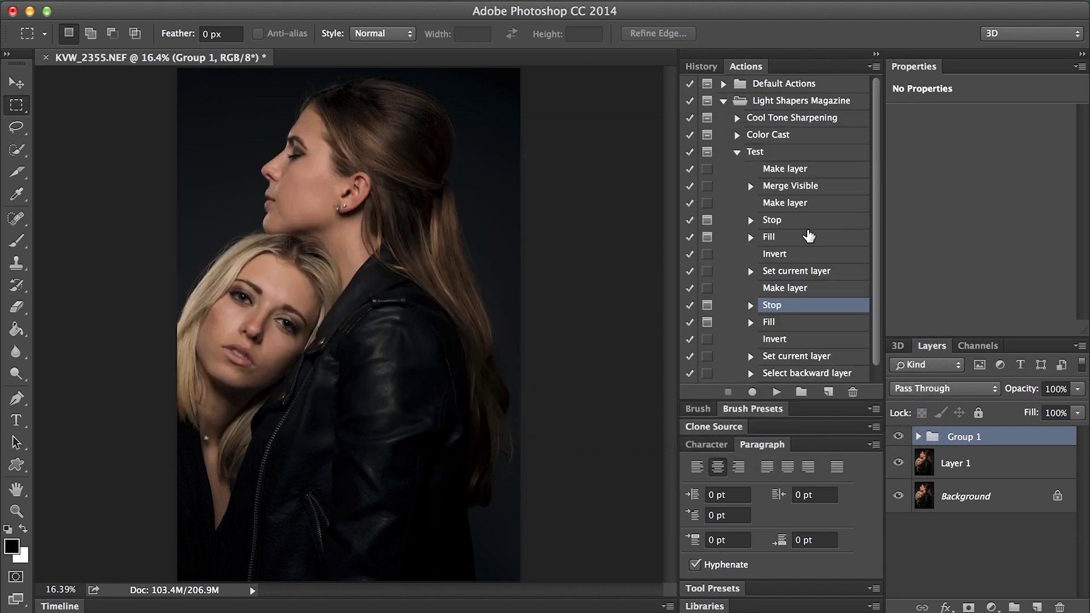
Step: Revert the image to its opening snapshot KVW_2355.NEF and play the Test action from its beginning
click(702, 66)
click(794, 93)
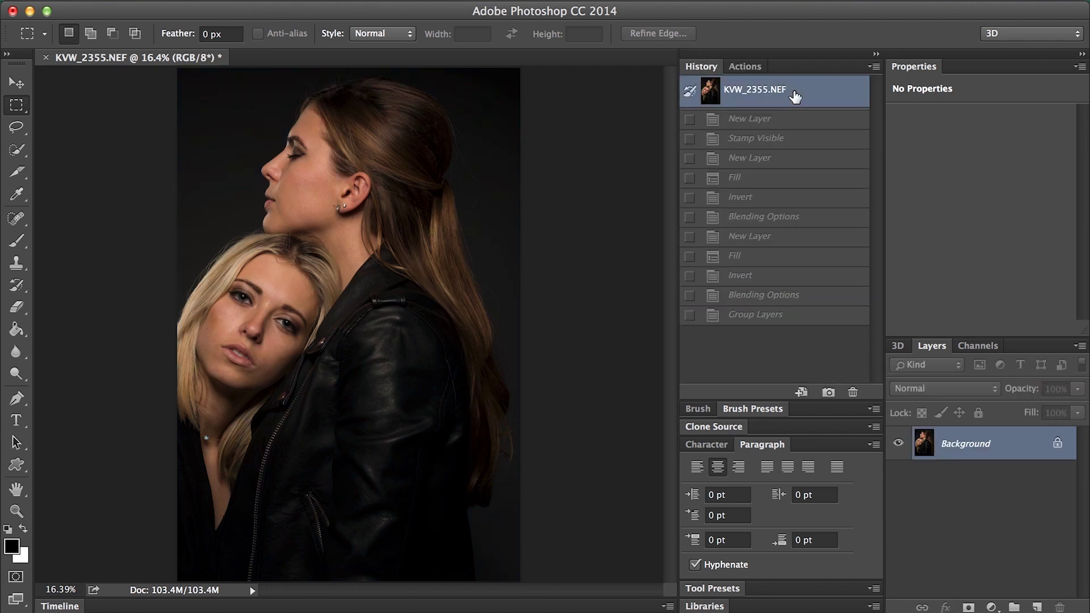
click(741, 64)
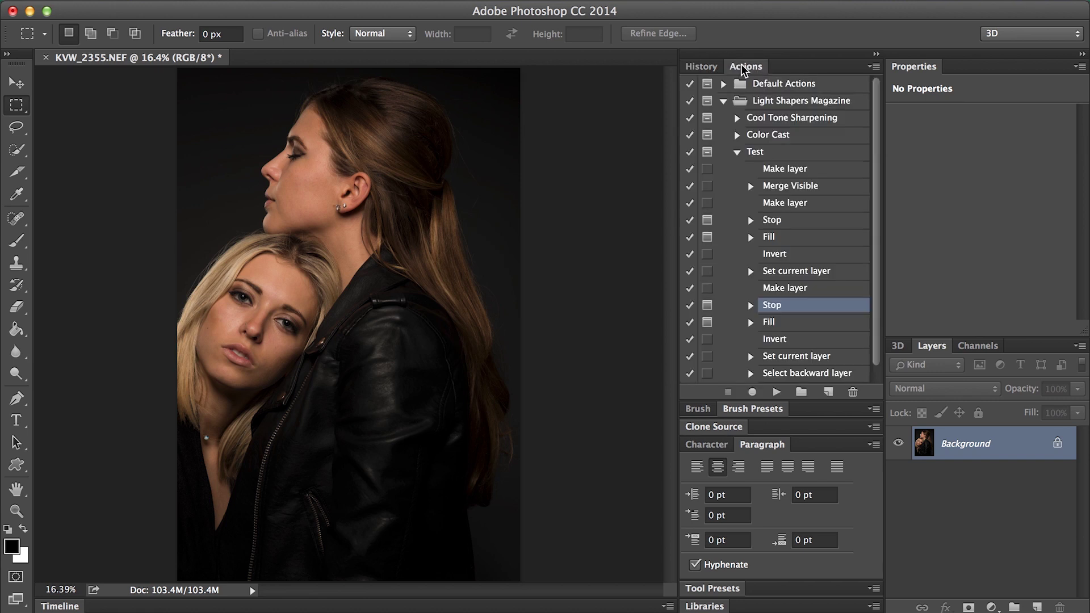
click(737, 152)
click(761, 152)
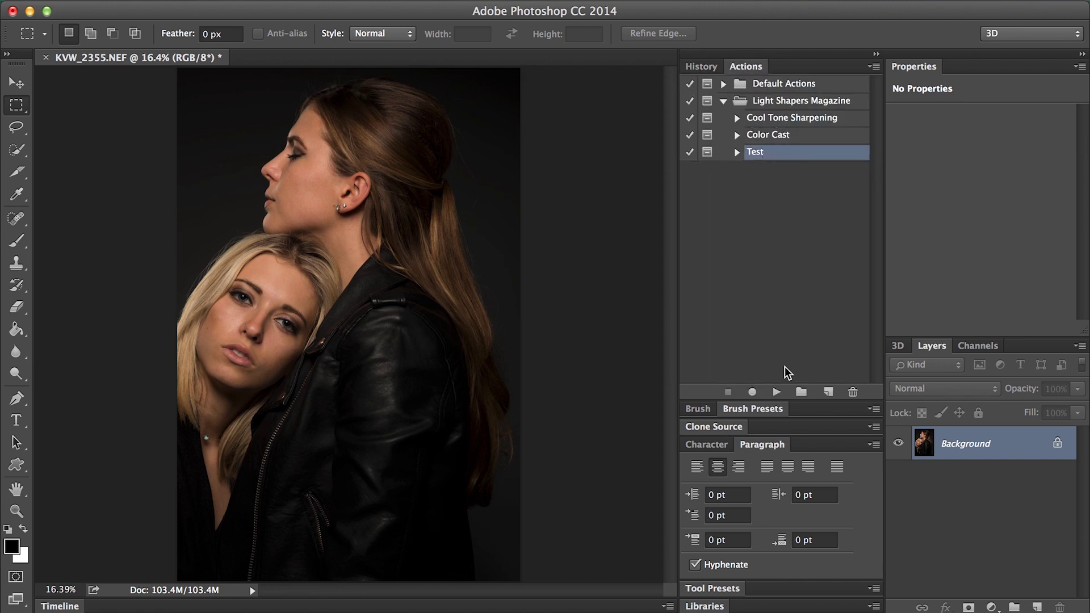
click(776, 392)
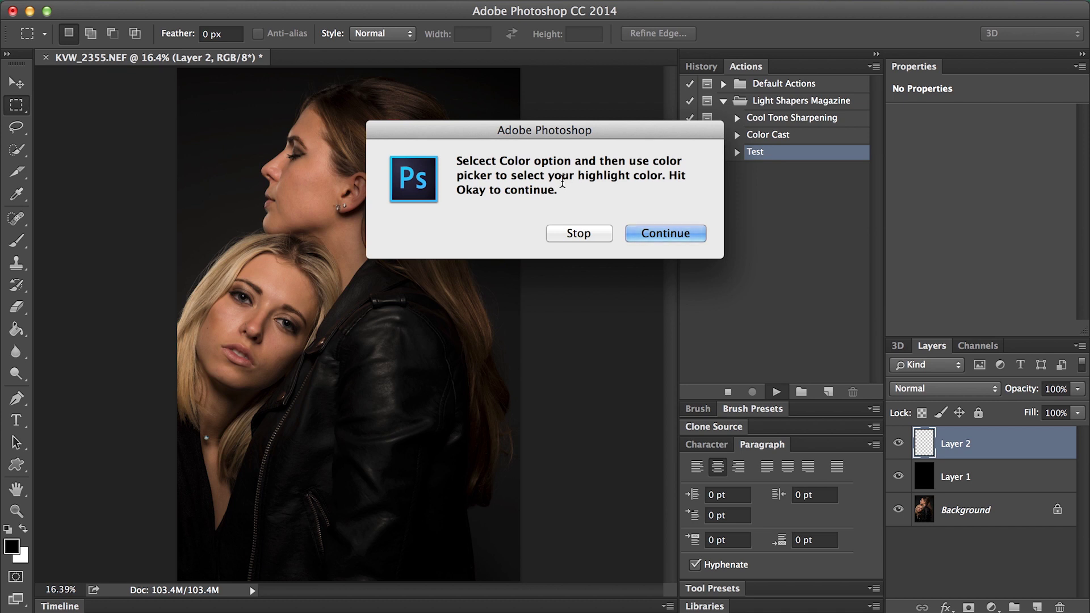
Step: Continue past the highlight stop and fill Layer 2 with the highlight color cfa58e sampled from the blonde woman's forehead
click(656, 234)
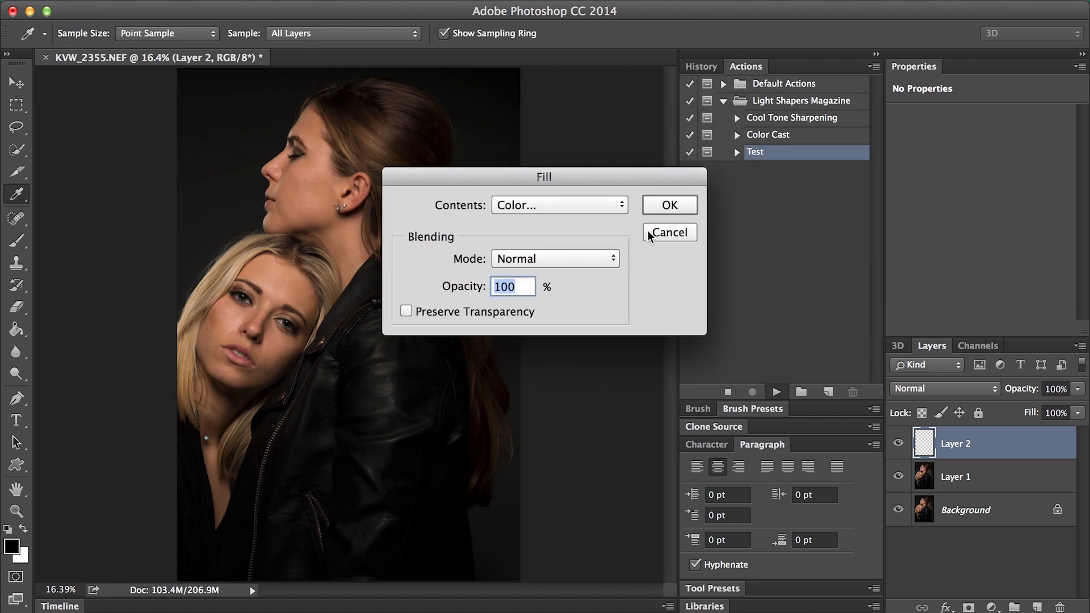
click(545, 206)
click(543, 206)
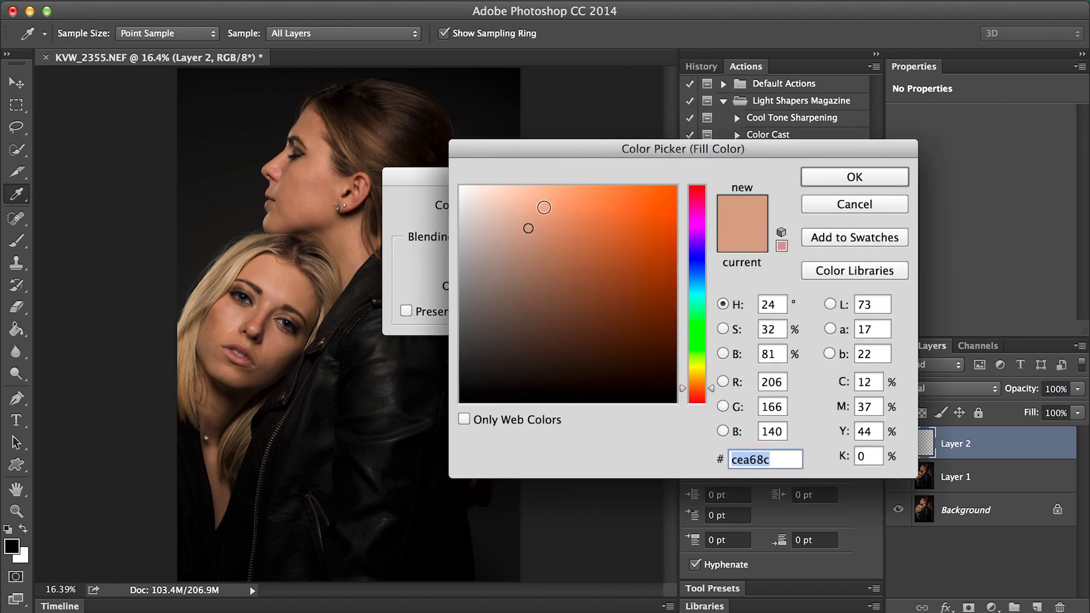
click(301, 287)
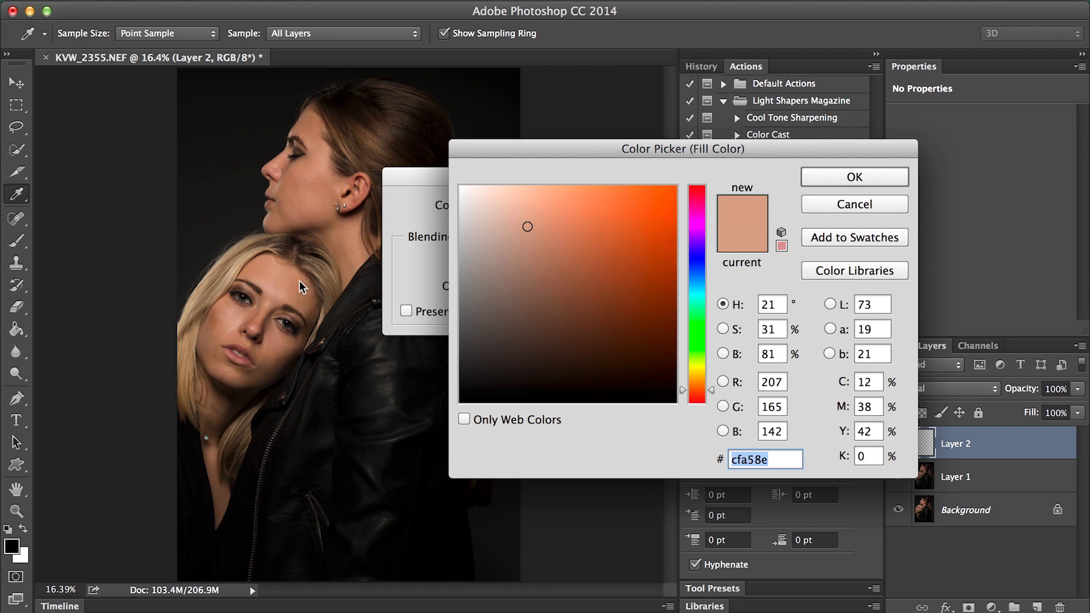
click(827, 180)
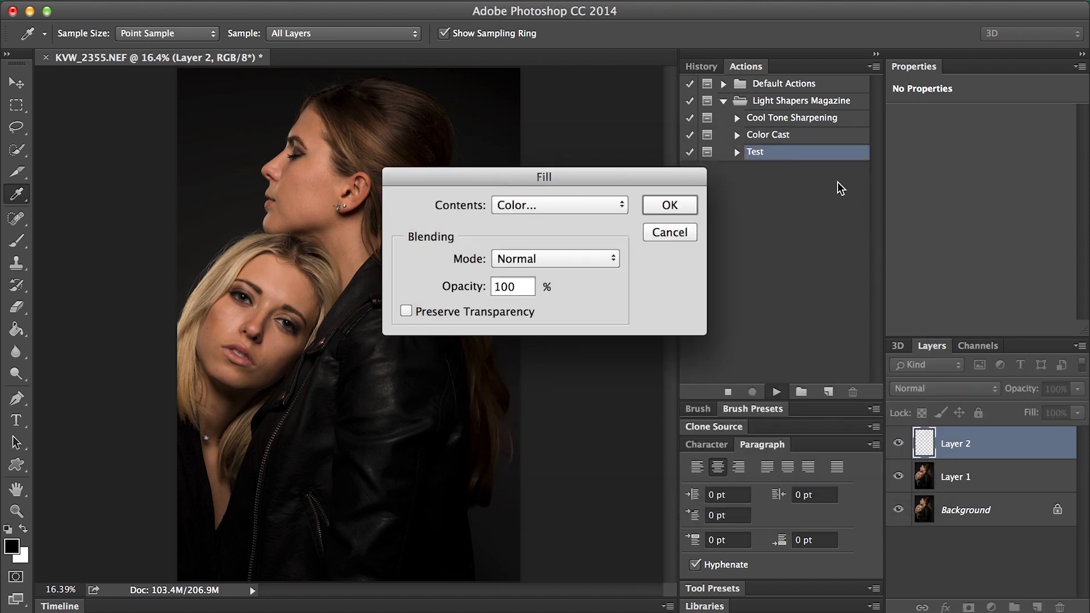
click(685, 209)
key(m)
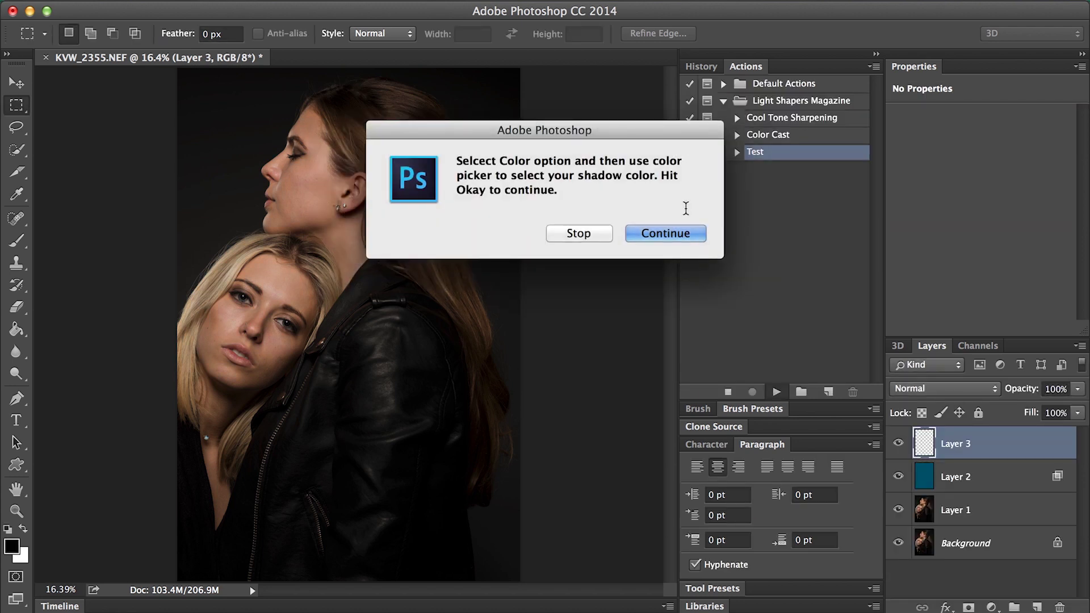
Step: Continue past the shadow stop and fill Layer 3 with the shadow color 624a36 sampled from the blonde woman's shaded jaw
click(680, 234)
click(580, 204)
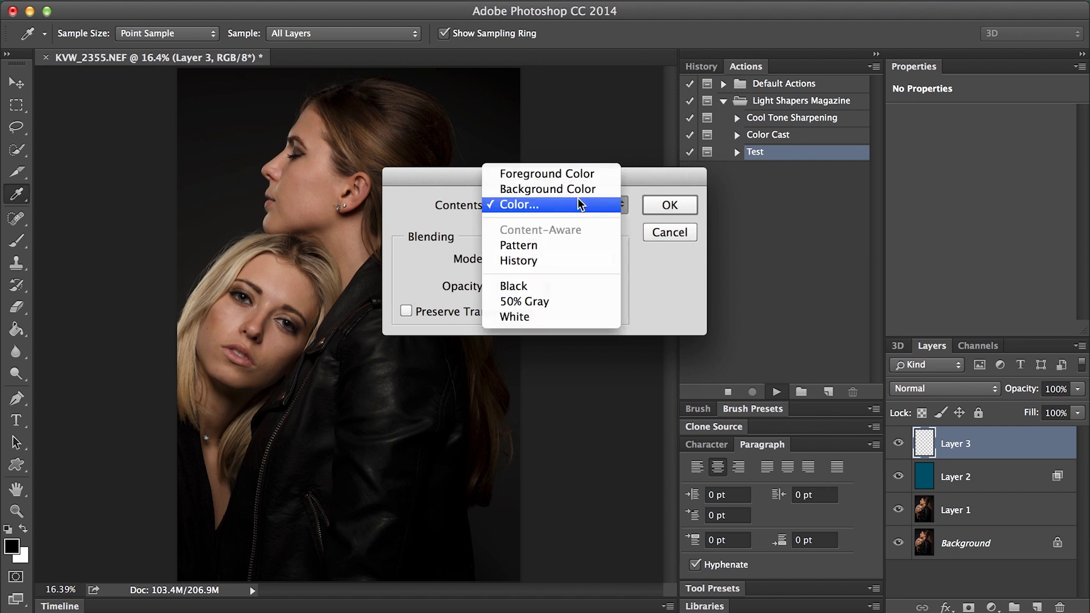
click(580, 204)
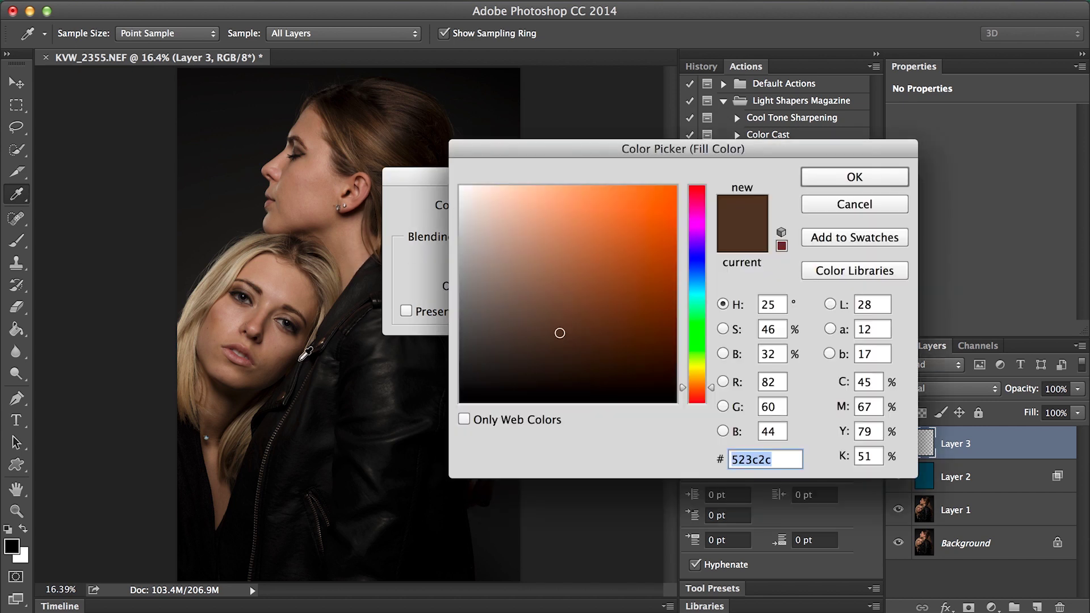
click(278, 365)
click(835, 178)
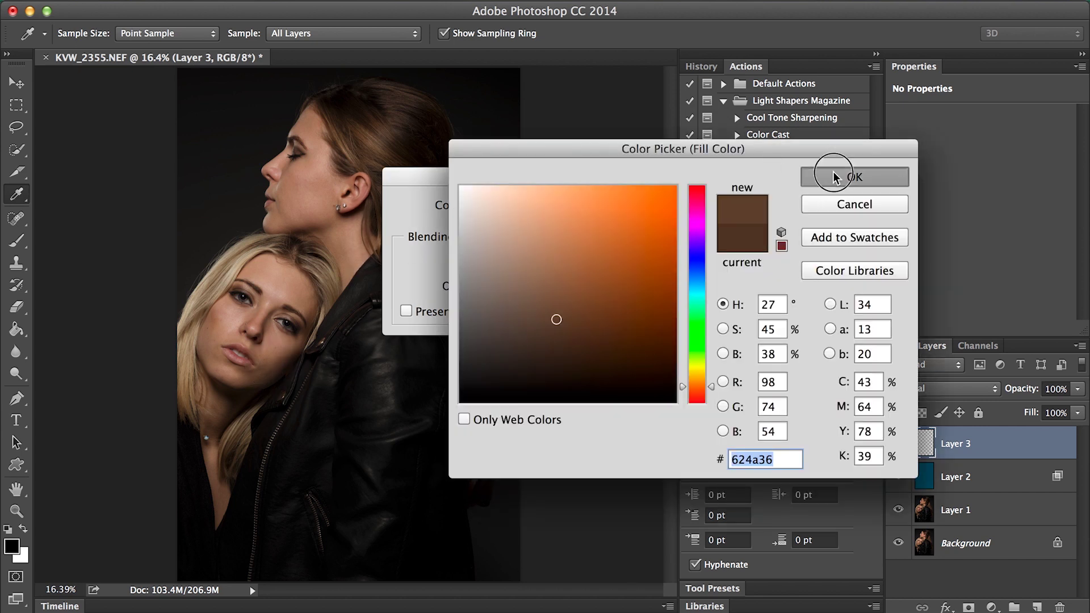
click(685, 200)
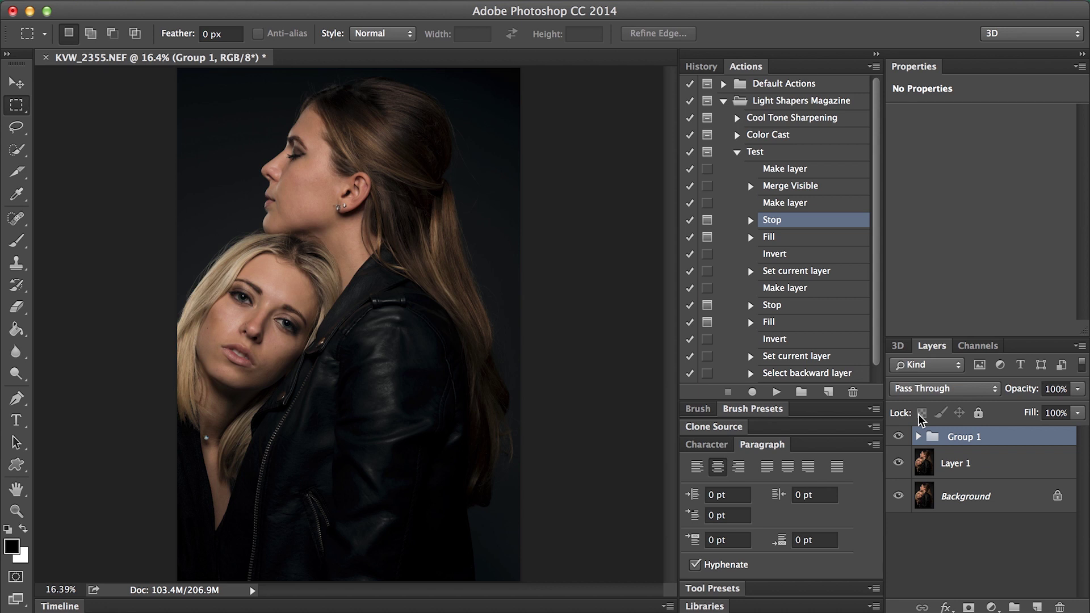
Step: Expand Group 1 and examine the blend settings of Layer 2 and Layer 3
click(918, 437)
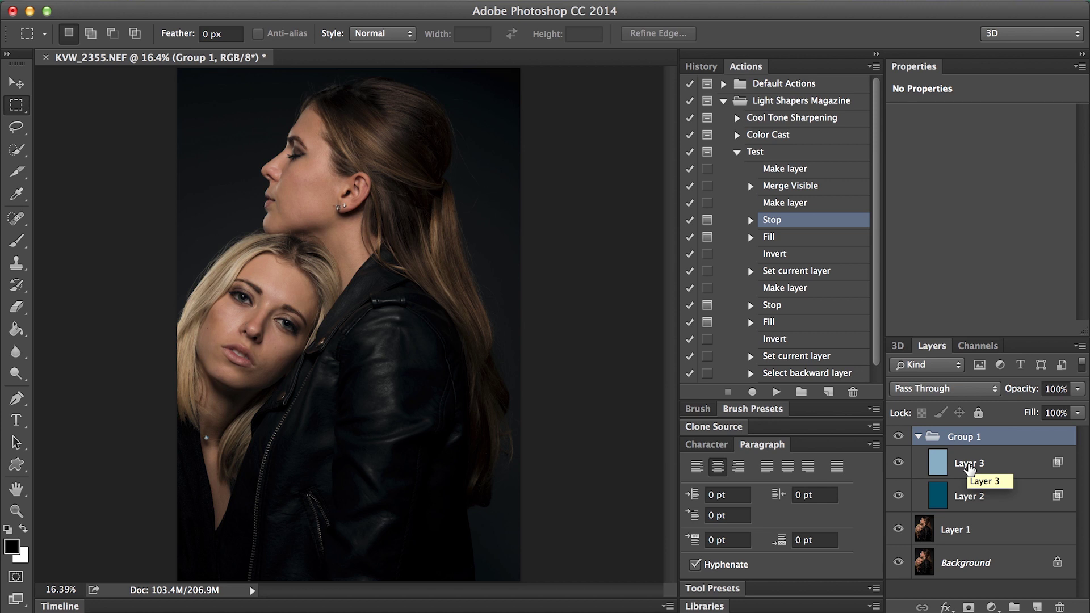
click(1001, 503)
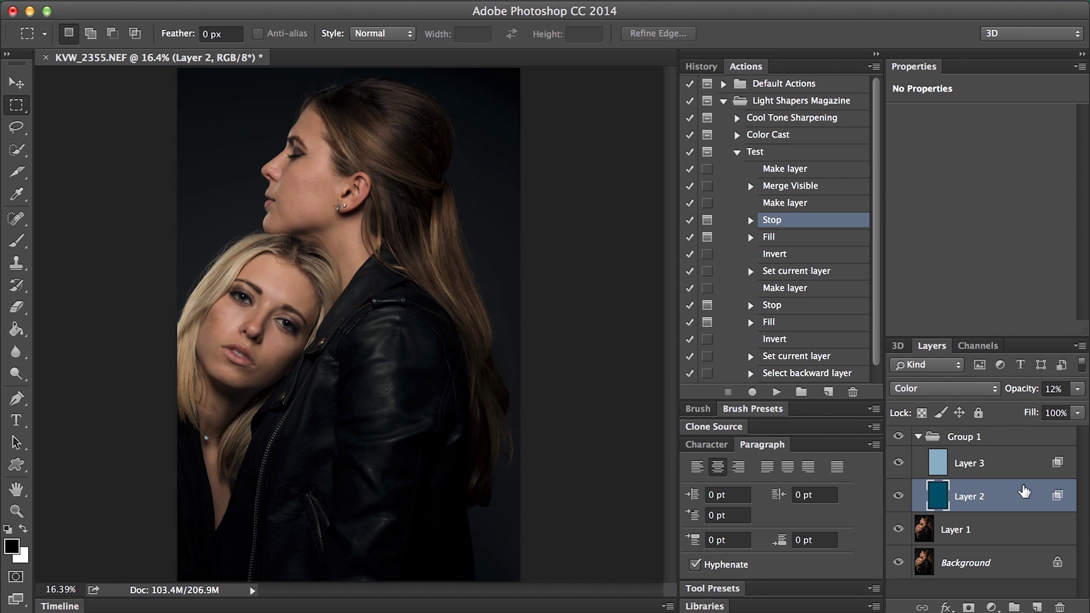
click(1003, 466)
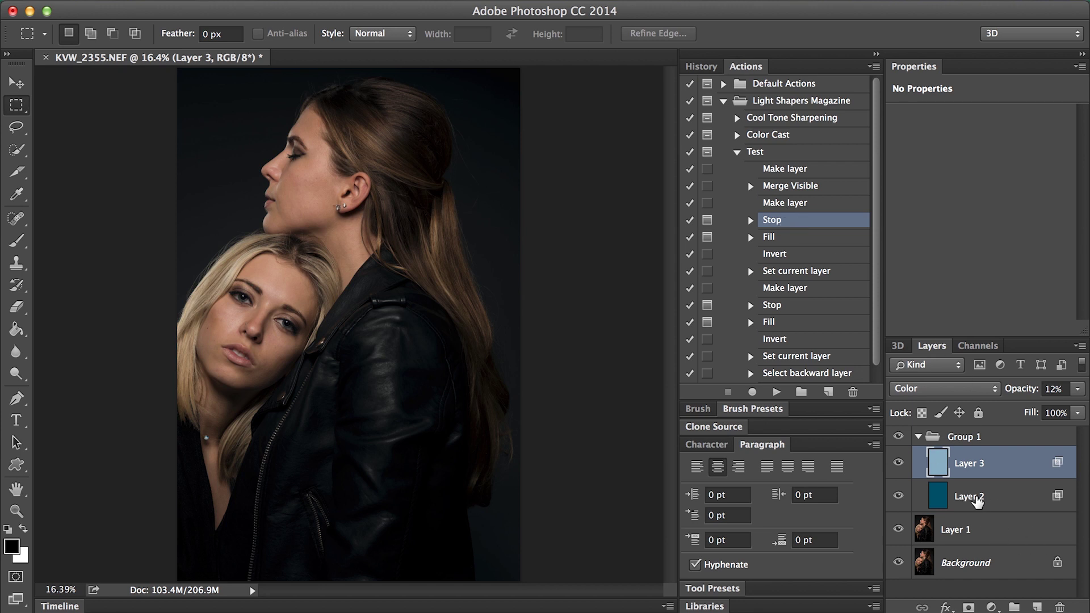
Step: Try to record a rename of Layer 2 into the Test action, inserted after the second Make layer command
click(794, 205)
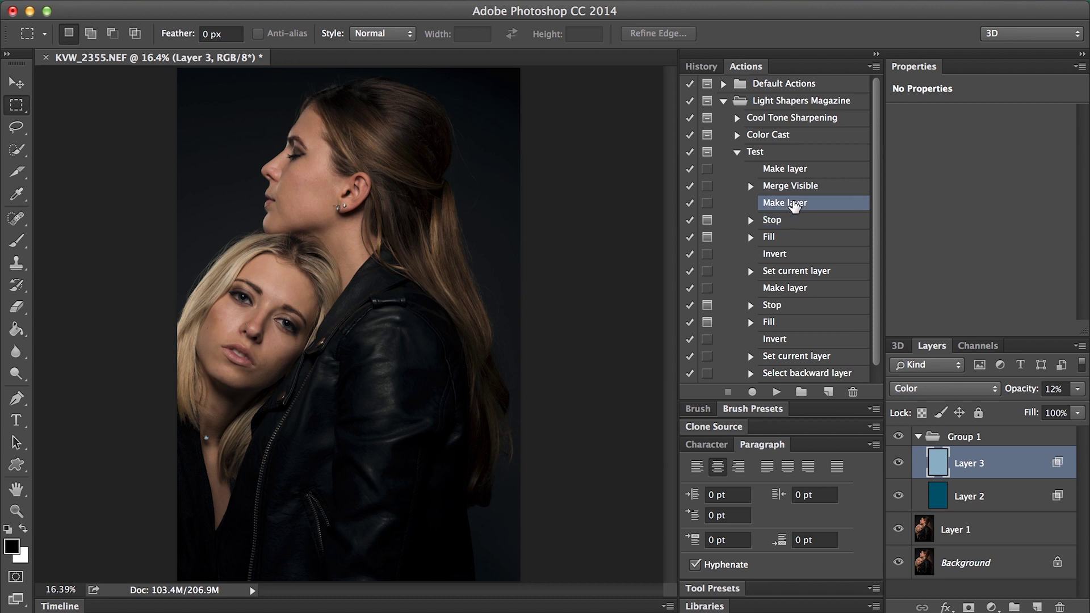
click(752, 392)
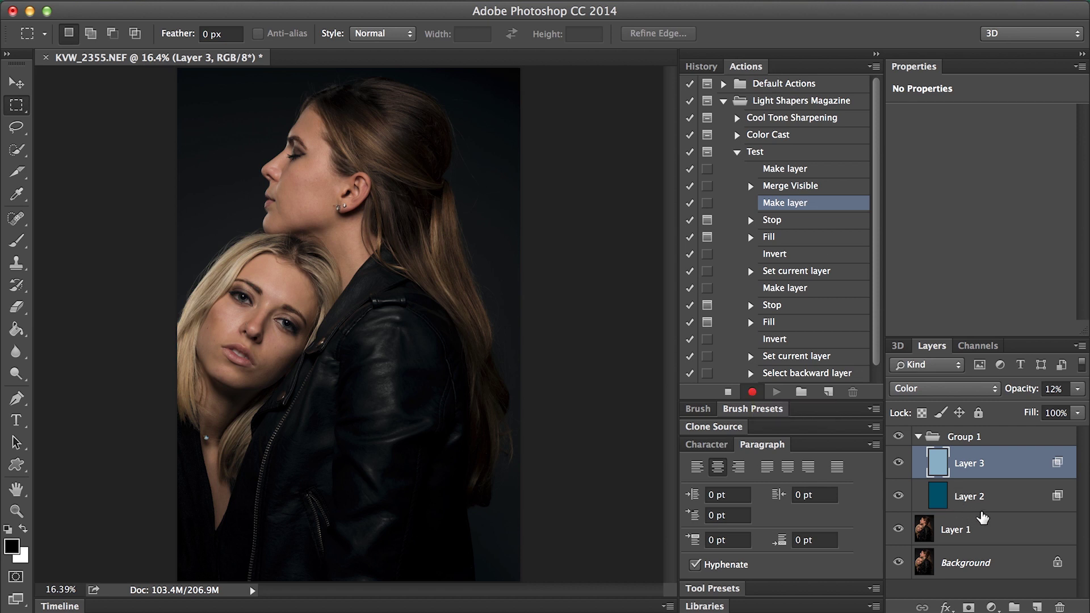
double_click(970, 497)
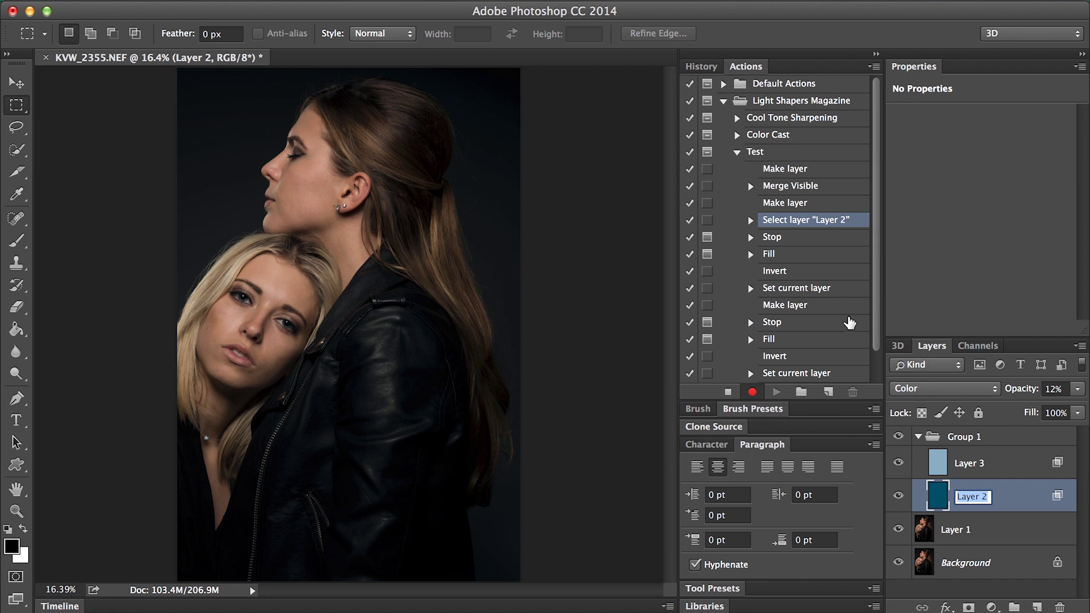
click(729, 392)
Step: Stop recording and delete the Select layer "Layer 2" command from the Test action
click(824, 224)
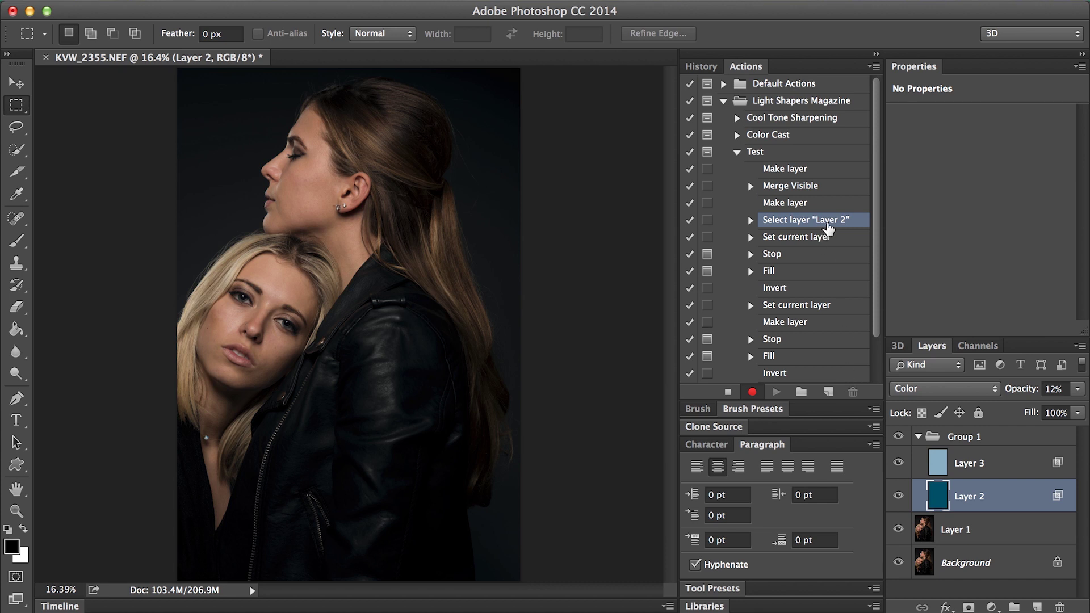
click(728, 393)
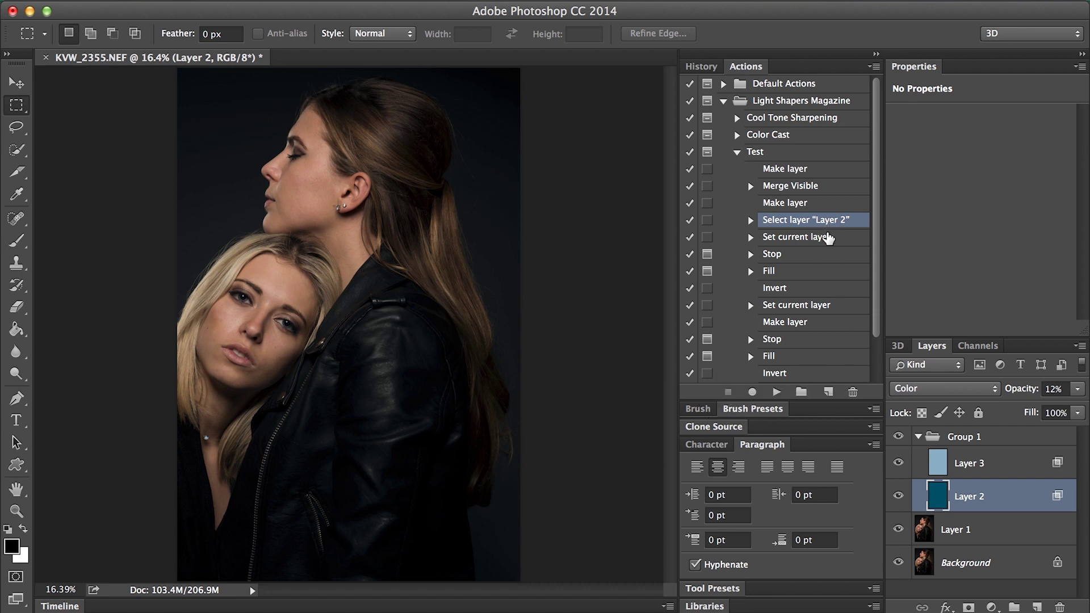
click(853, 392)
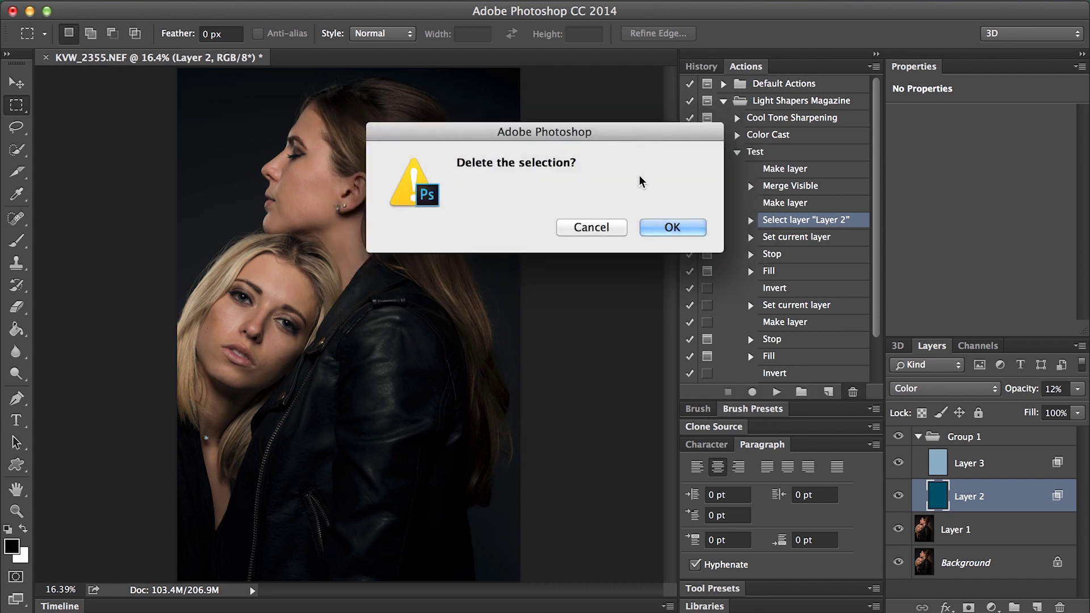
click(674, 224)
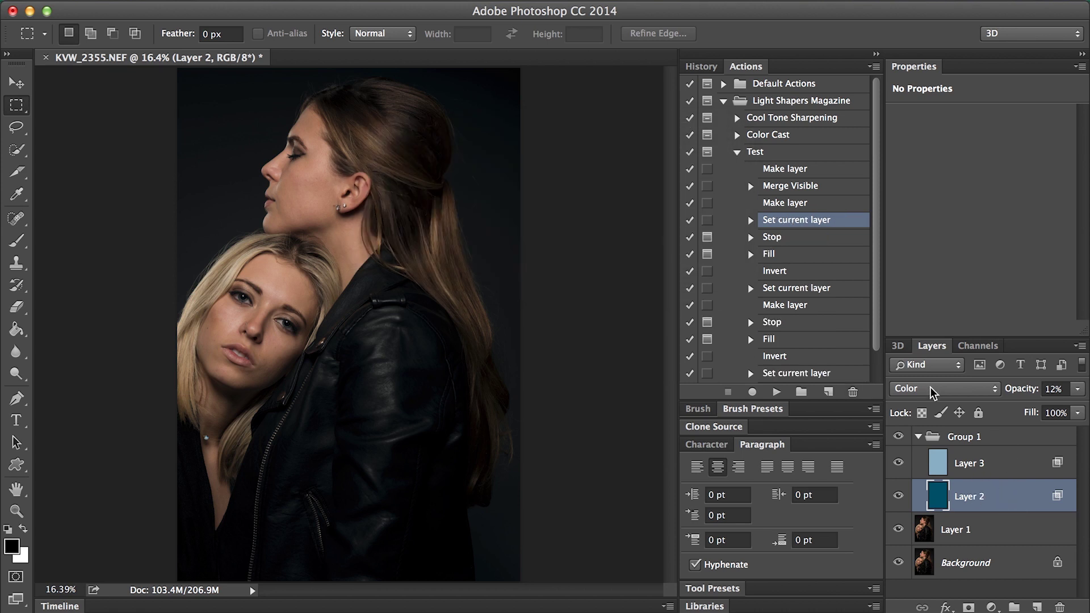
Step: Record renaming Layer 2 to Highlight in the Test action, directly after its second Make layer command
click(814, 204)
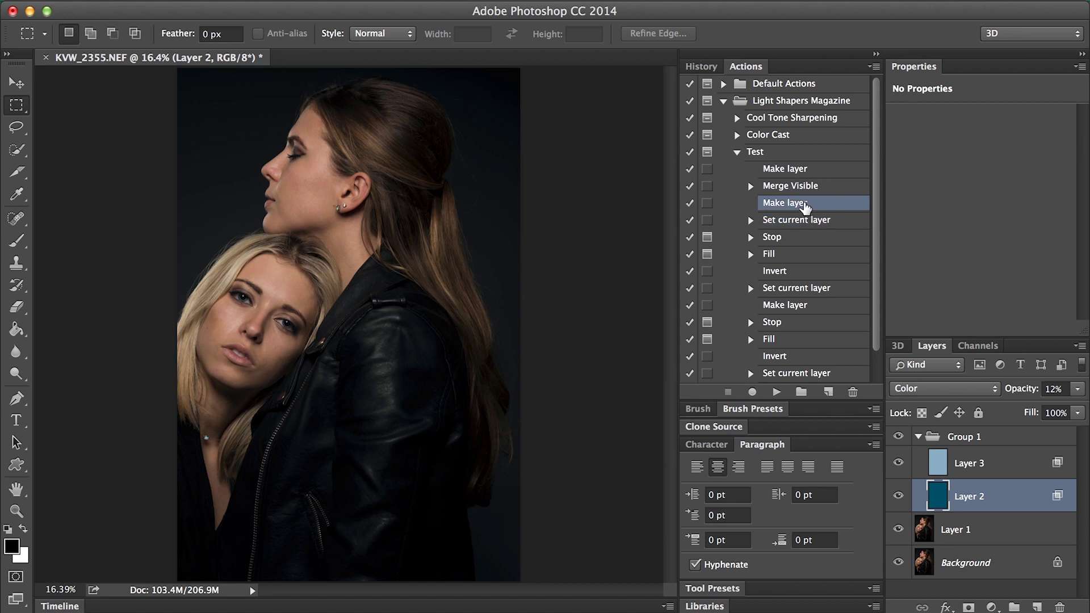
click(757, 392)
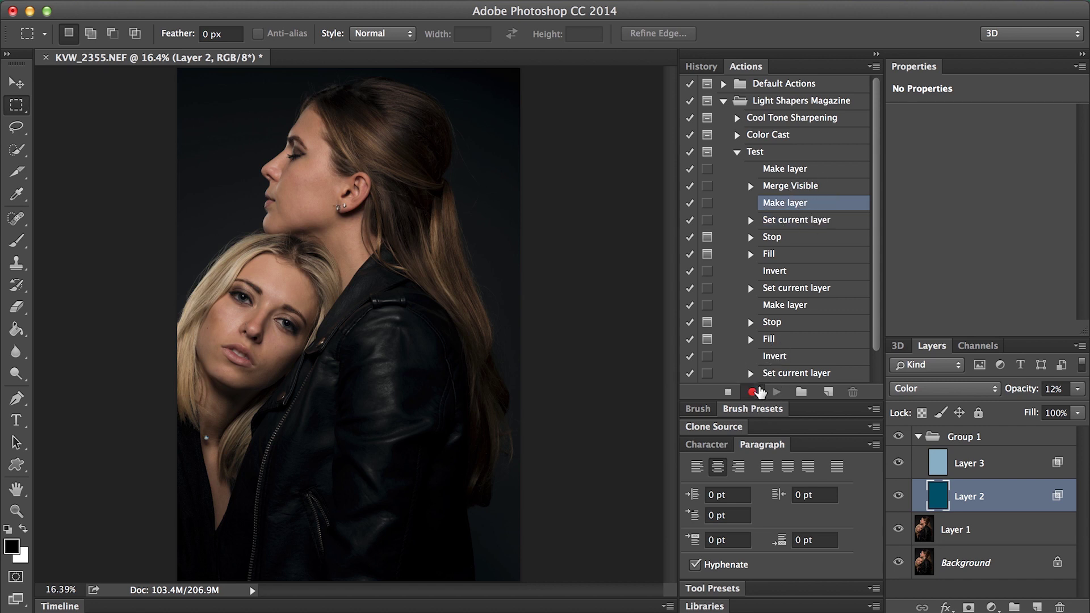
double_click(972, 497)
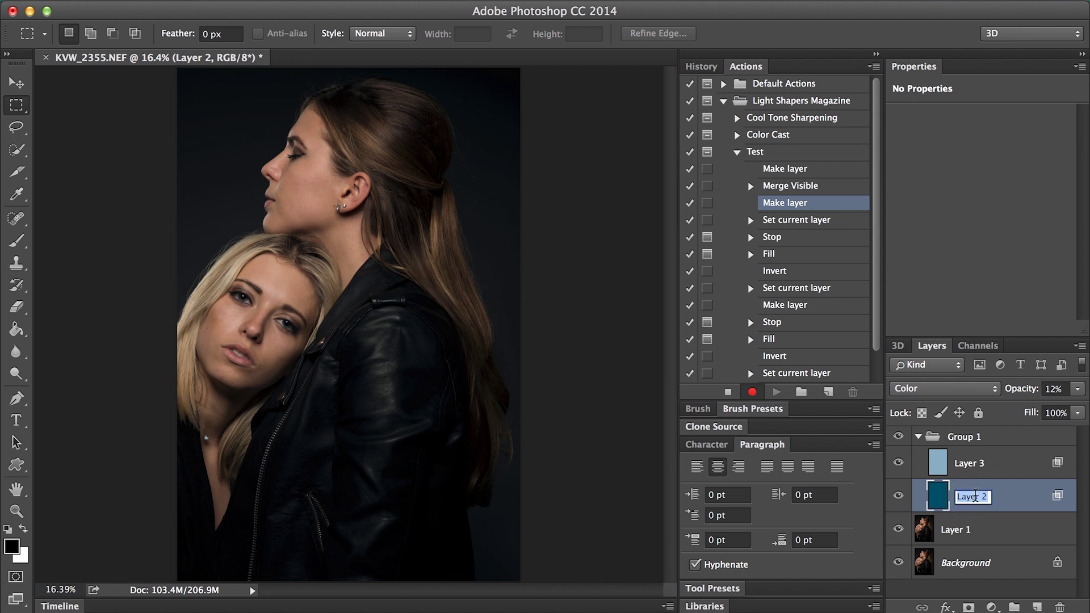
text(Highlight)
key(Return)
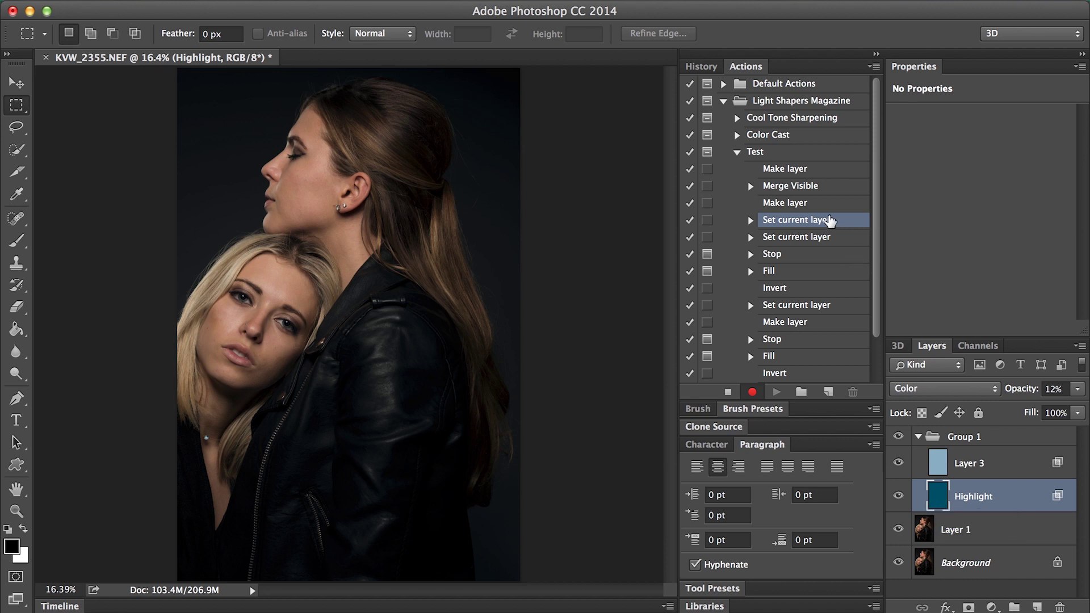
click(727, 393)
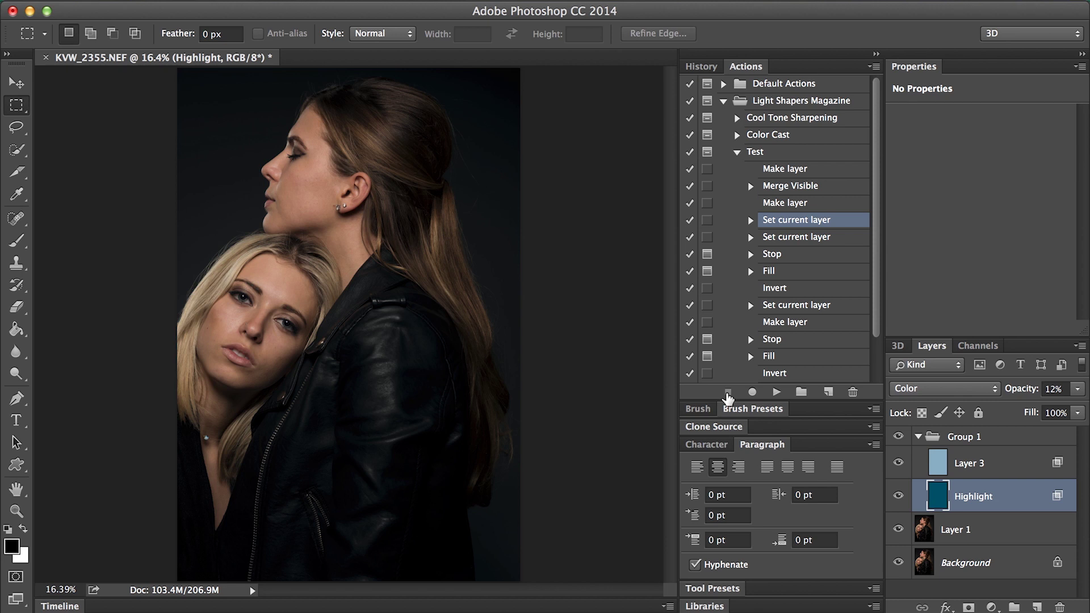
Step: Record renaming Layer 3 to Shadow in the Test action, directly after its last Make layer command
scroll(815, 351, down, 3)
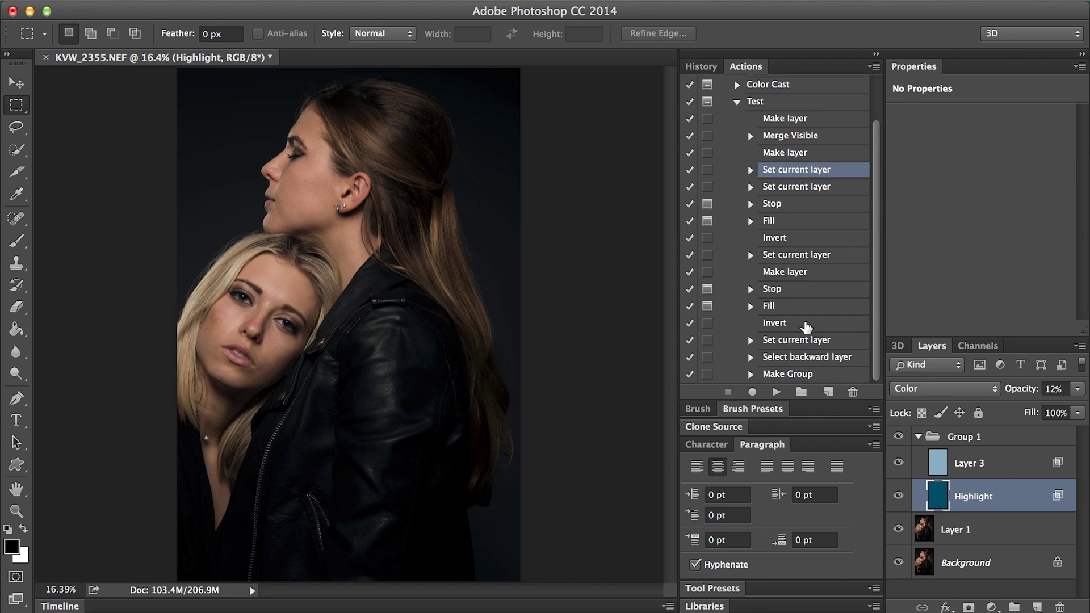
click(818, 275)
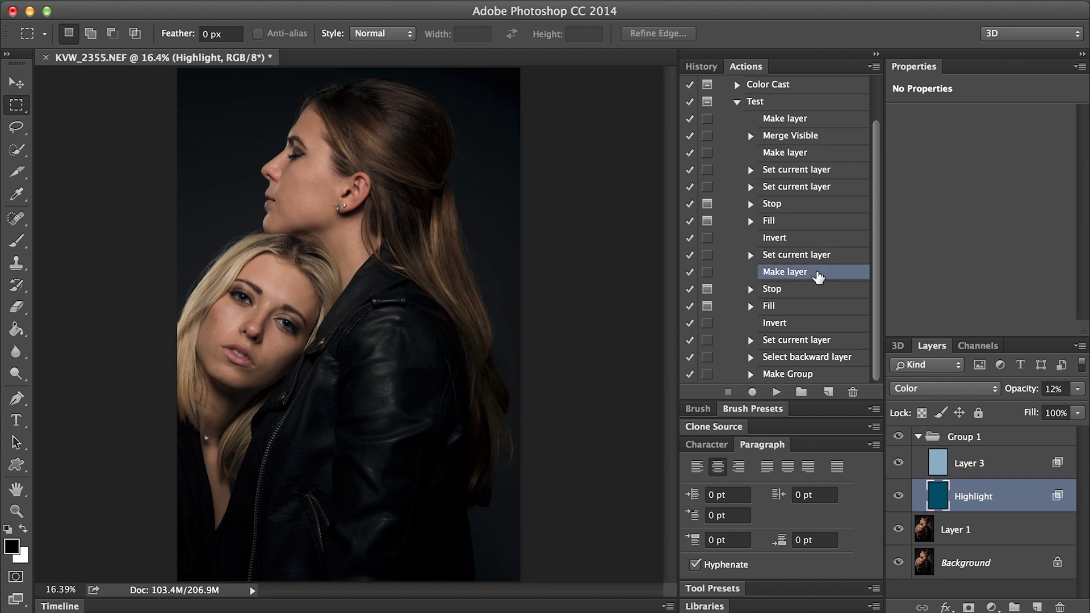
click(1006, 475)
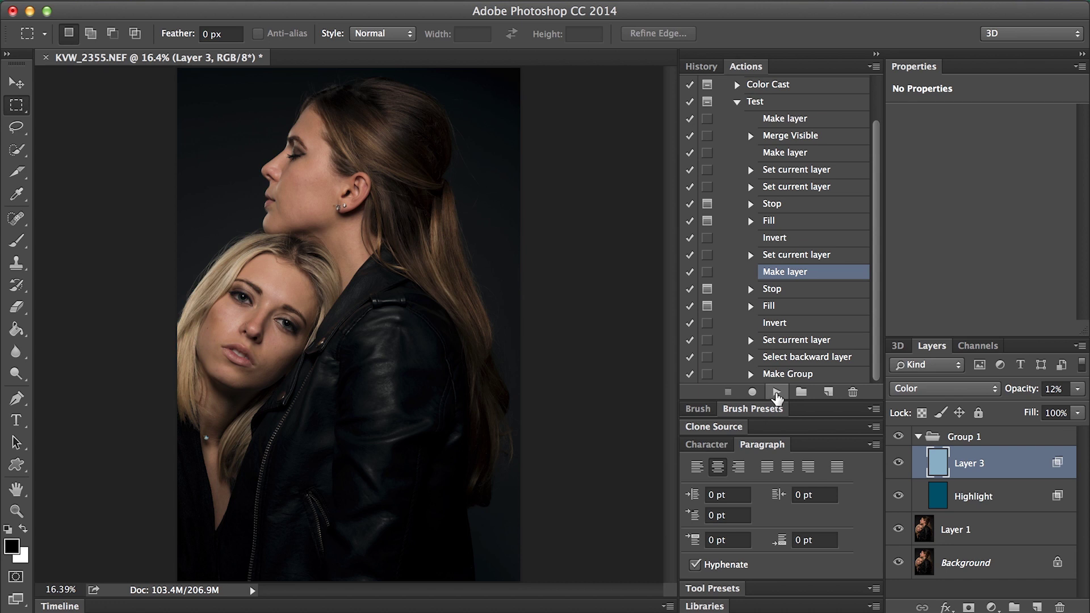
click(753, 392)
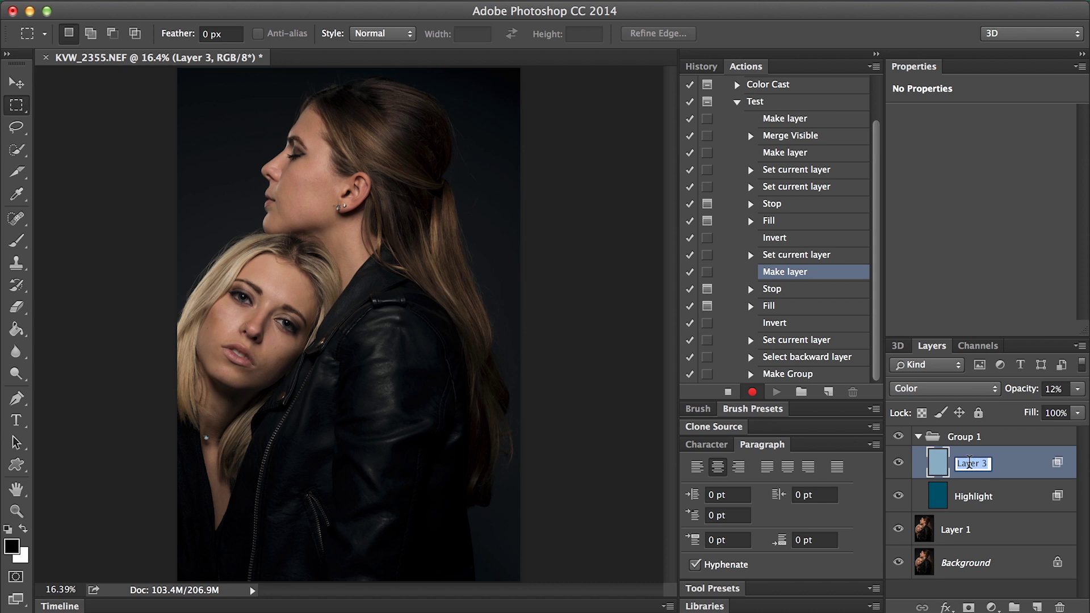
text(Shadow)
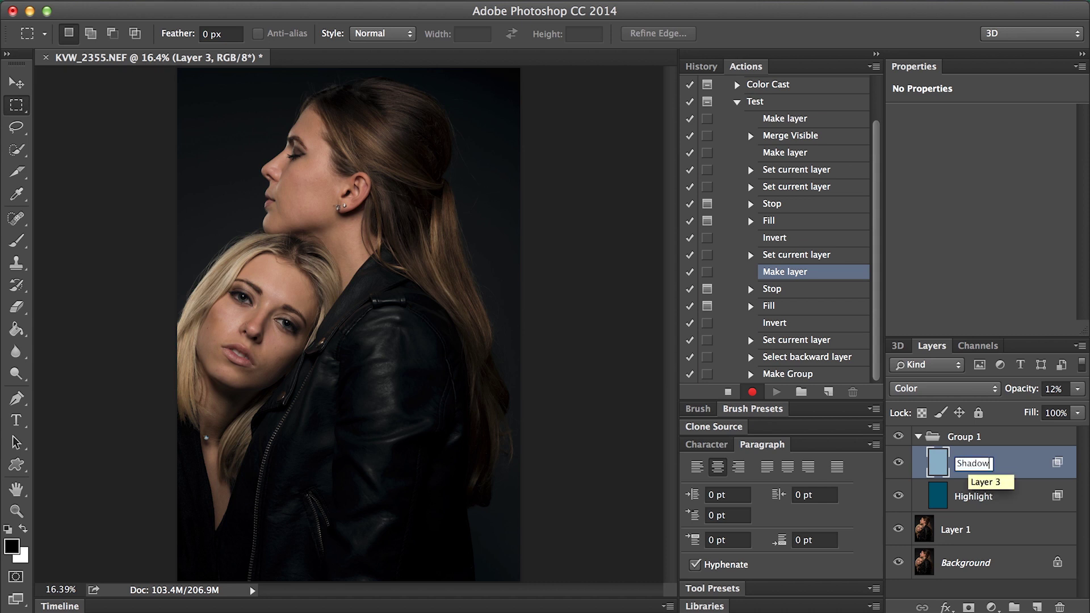
key(Return)
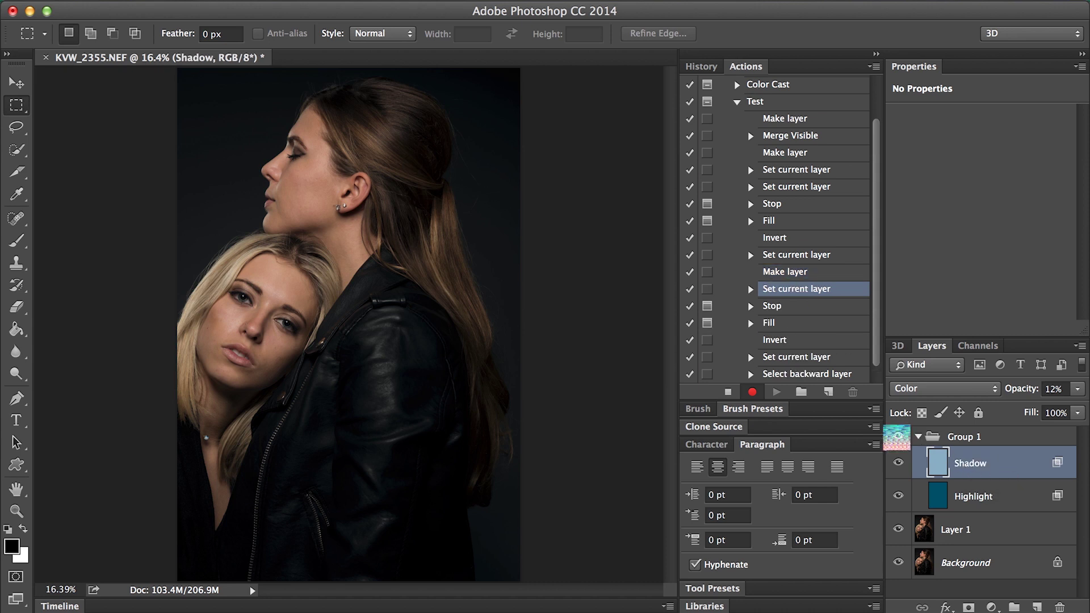
click(737, 392)
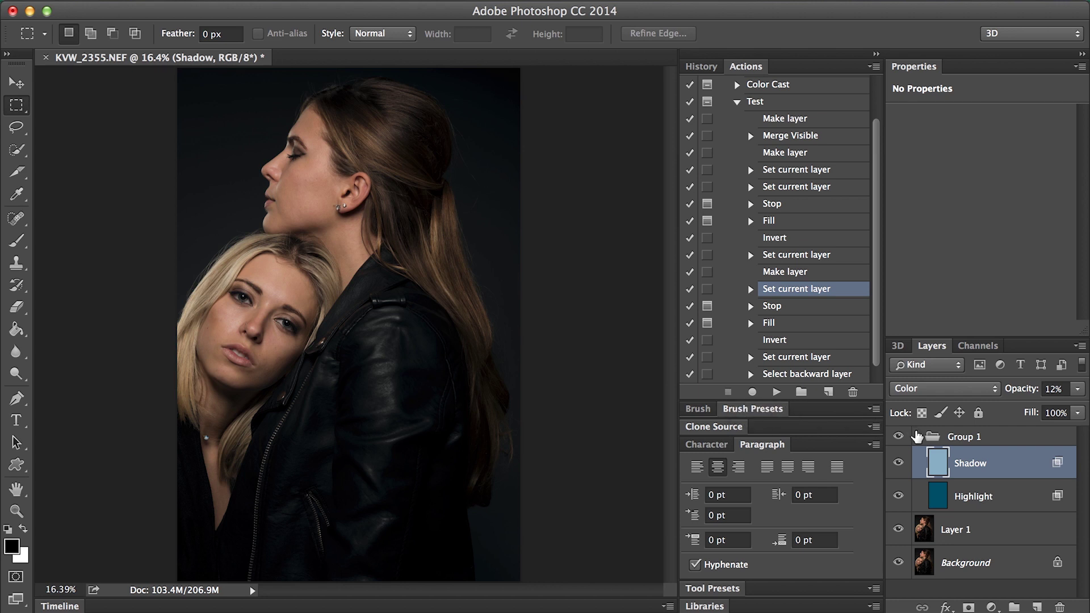
Step: Record renaming Group 1 to Color Cast at the end of the Test action, after the Make Group command
scroll(831, 339, down, 1)
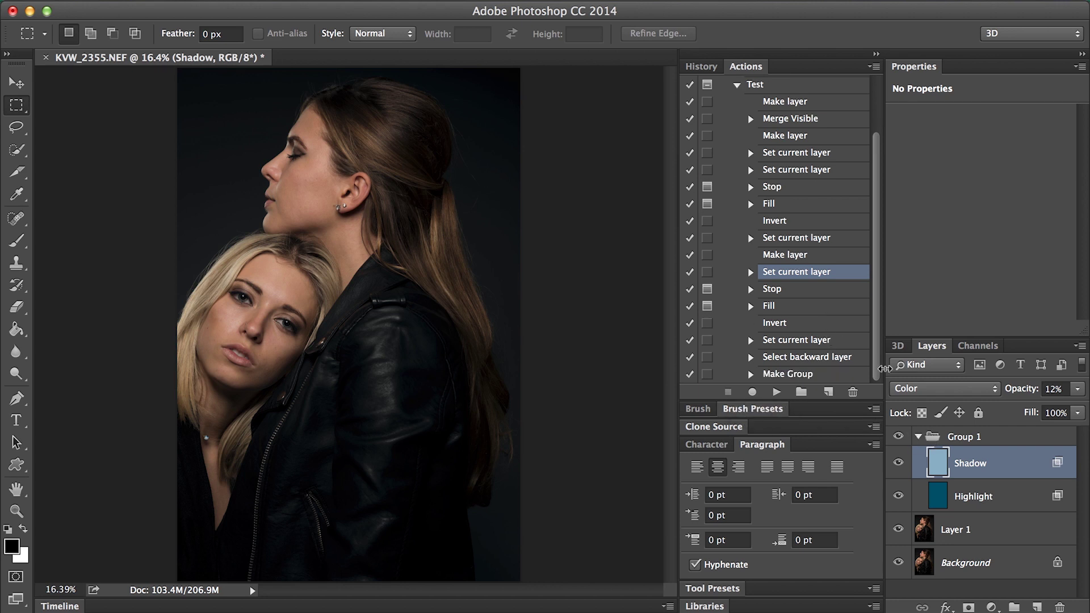
click(975, 444)
click(819, 375)
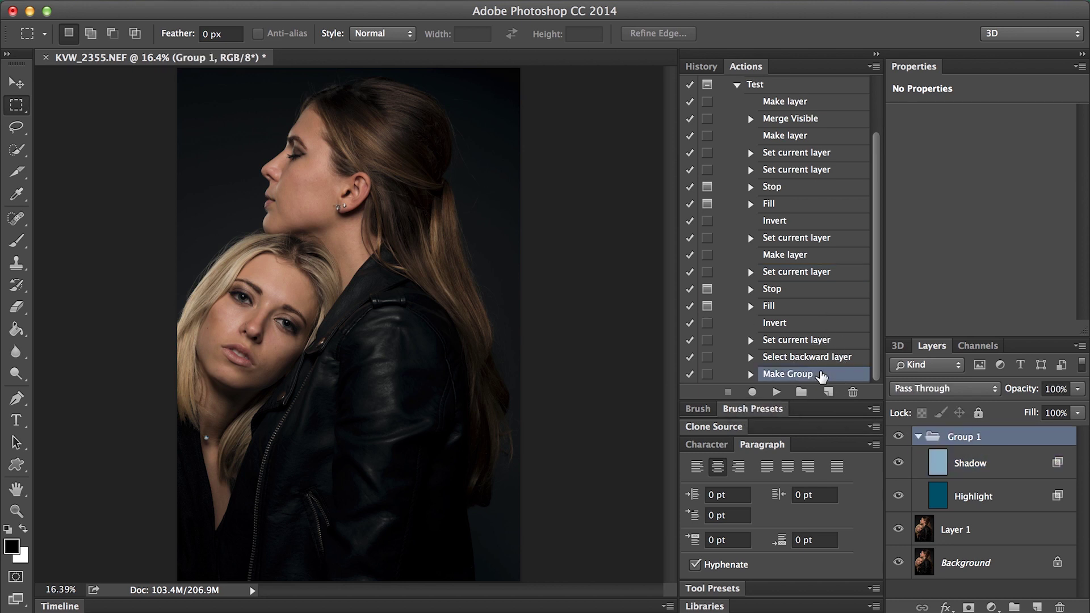
click(752, 391)
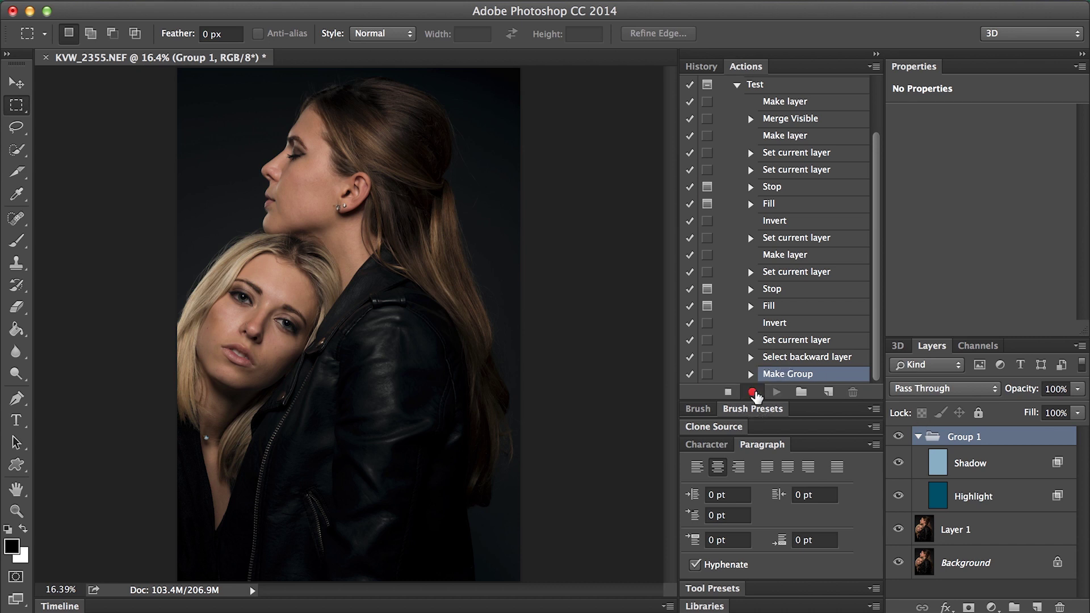
double_click(962, 438)
text(C)
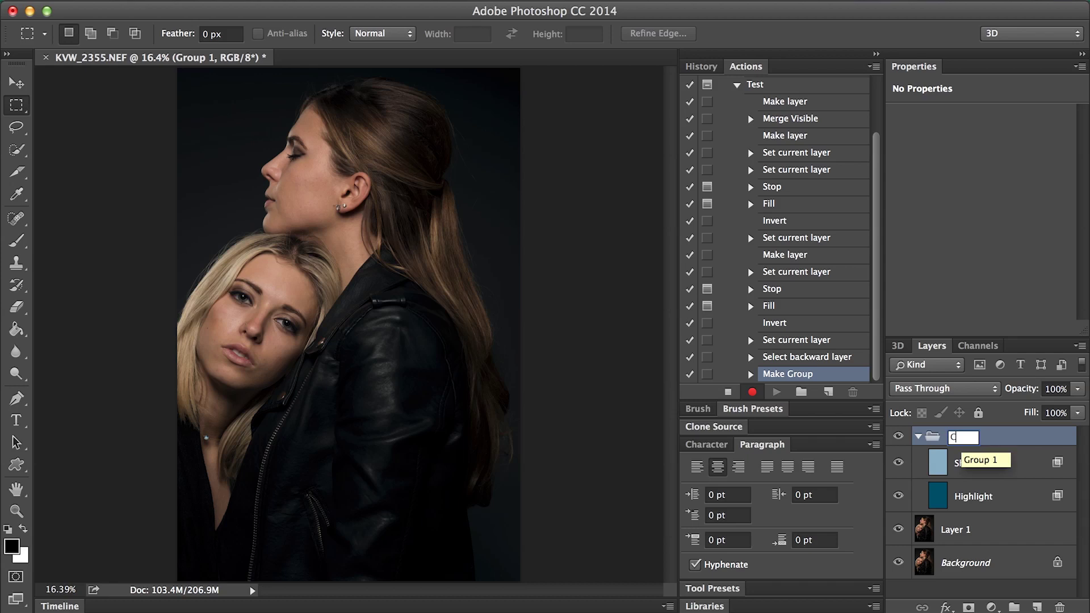
text(olor Cast)
key(Return)
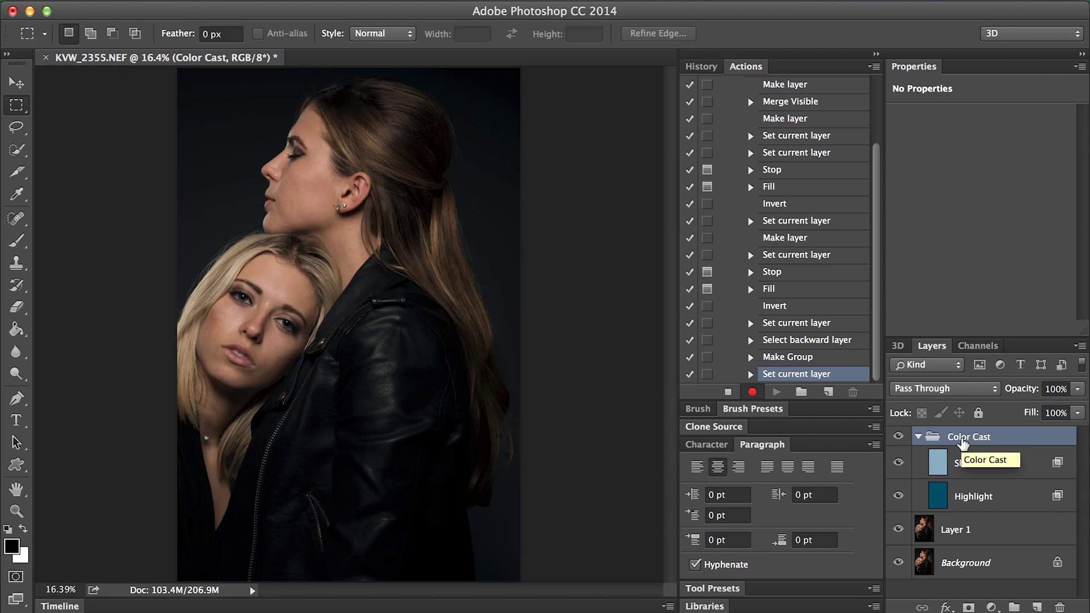
click(728, 392)
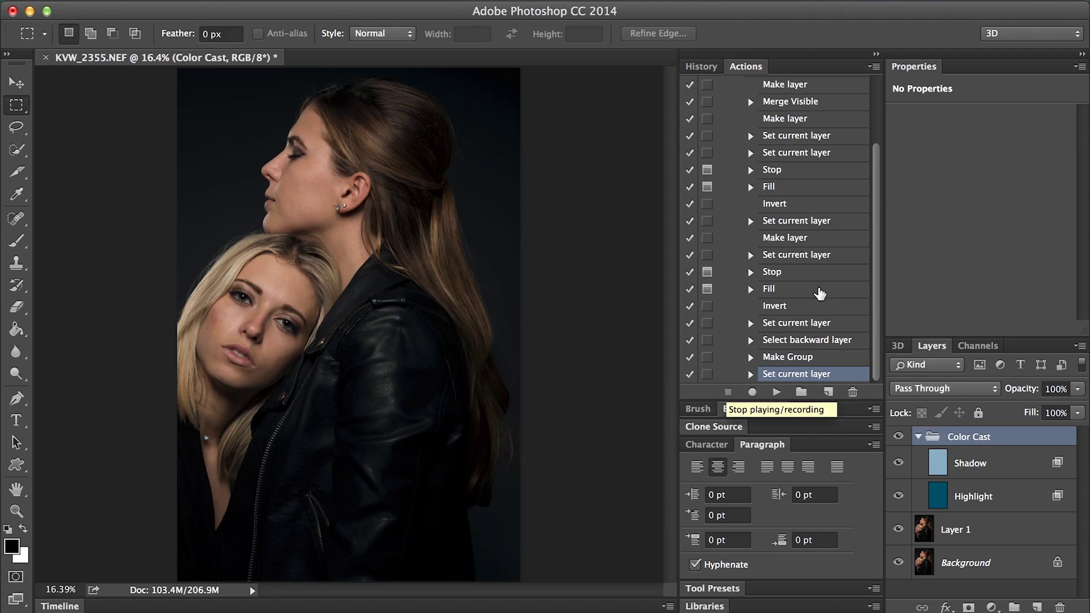
Step: Collapse the Color Cast layer group and revert the image to its opening snapshot KVW_2355.NEF
scroll(818, 292, up, 3)
click(918, 437)
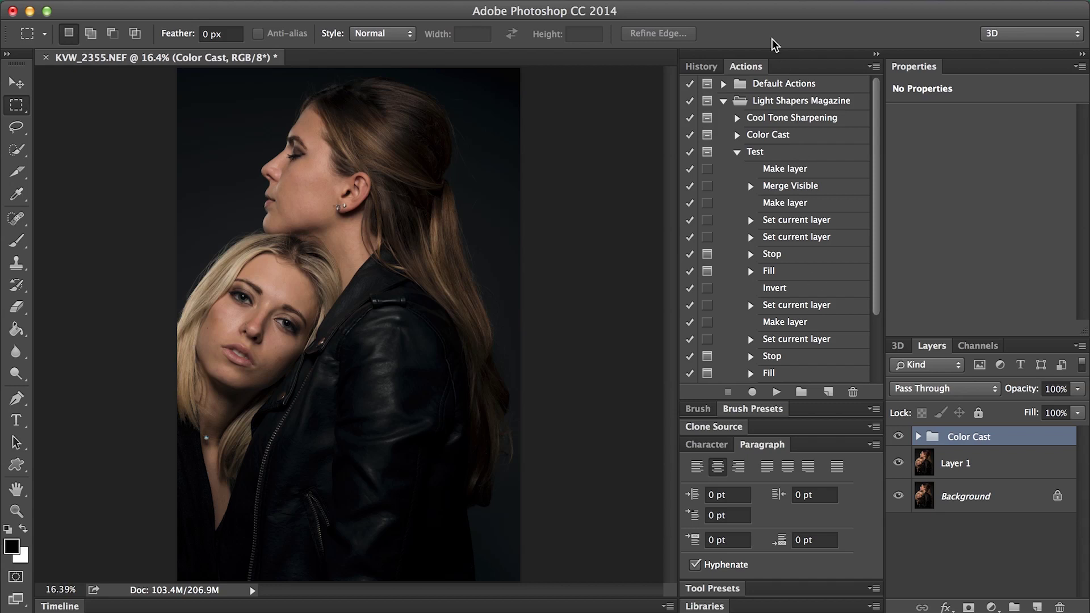
click(703, 65)
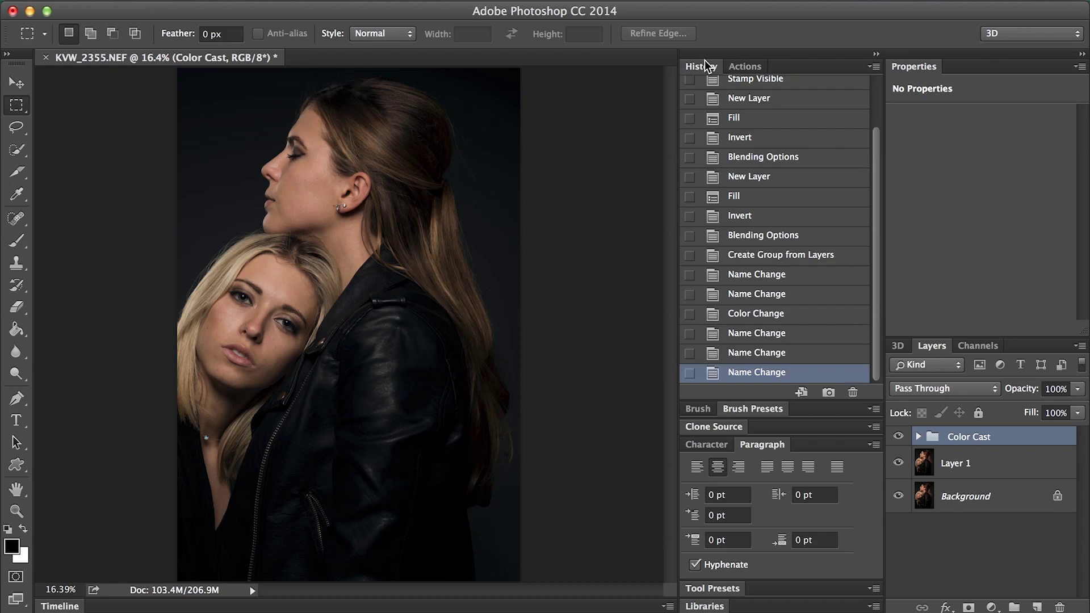
scroll(790, 105, up, 5)
click(772, 97)
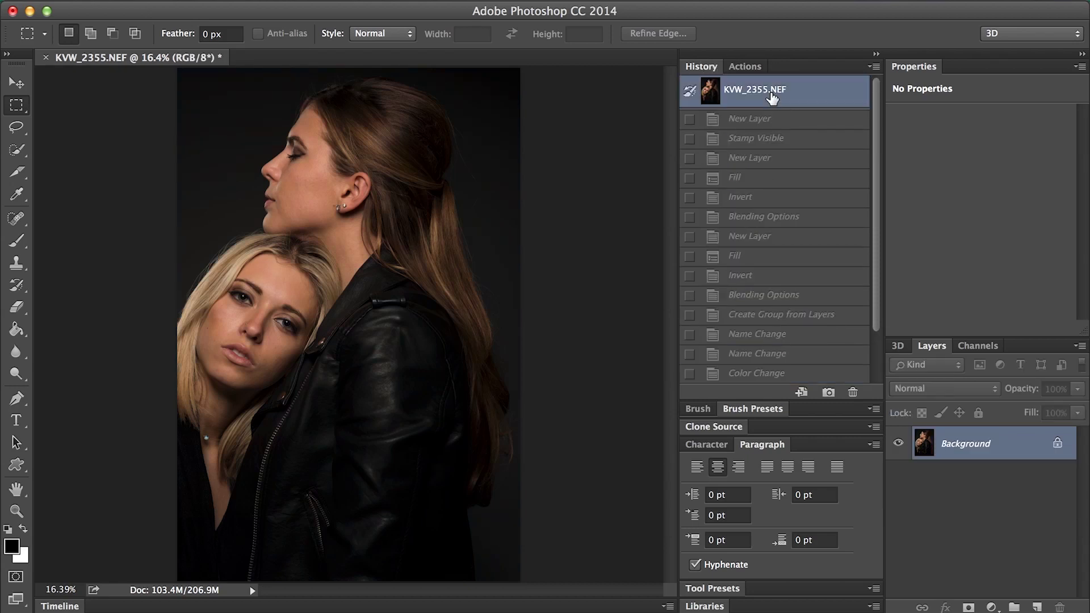
Step: Collapse the Test action's command list and play the whole action from its beginning
click(744, 67)
click(737, 153)
click(744, 156)
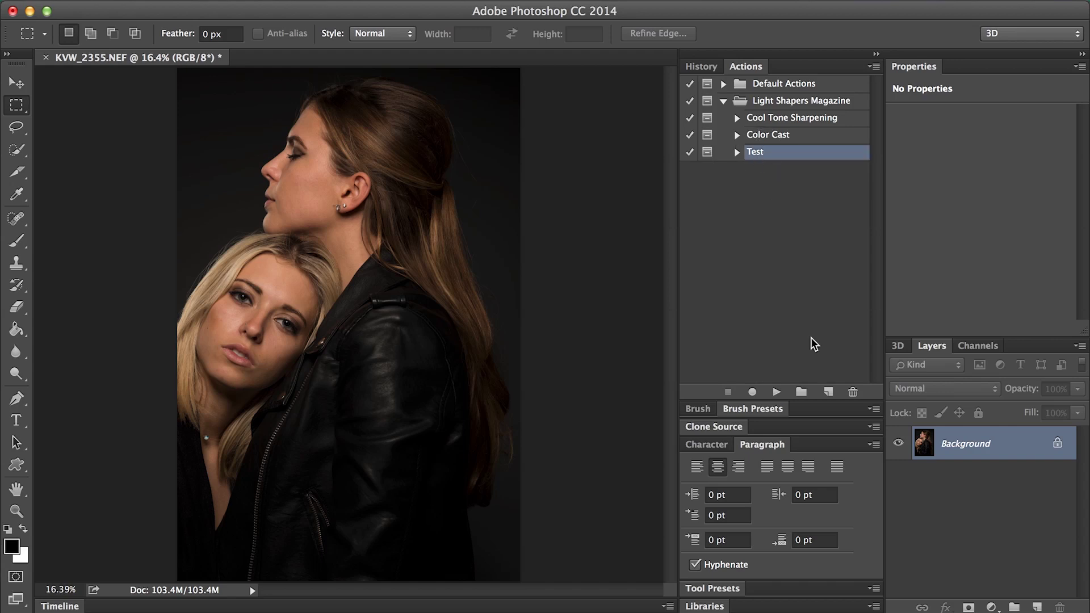
click(776, 393)
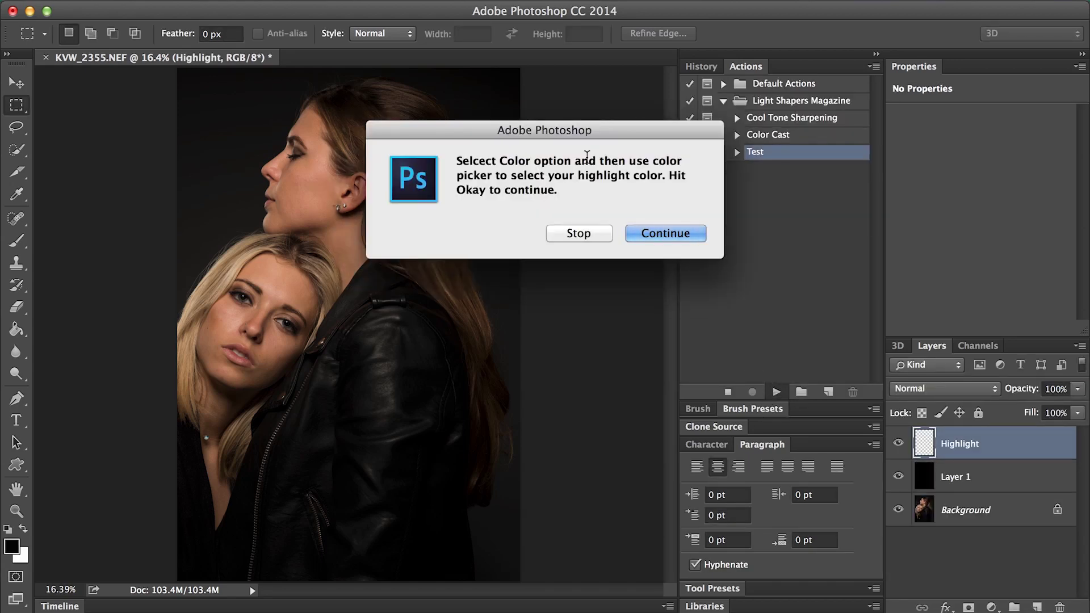
Step: Continue past the highlight stop and fill the Highlight layer with the color c39782 sampled from the blonde woman's cheek below her eye
click(664, 234)
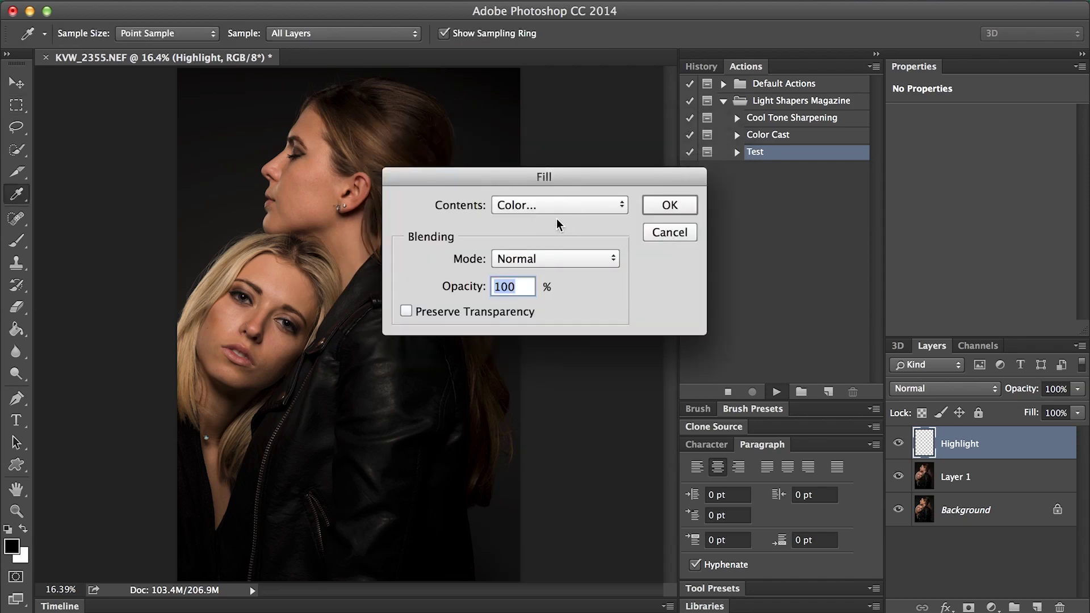
click(534, 208)
click(533, 206)
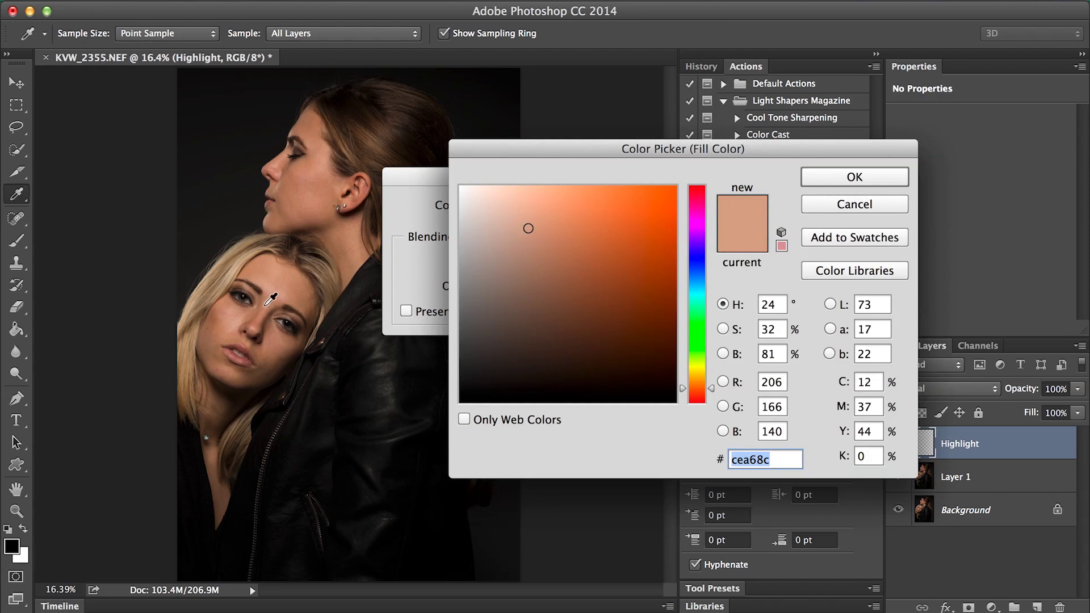
click(237, 309)
drag(235, 311, 236, 312)
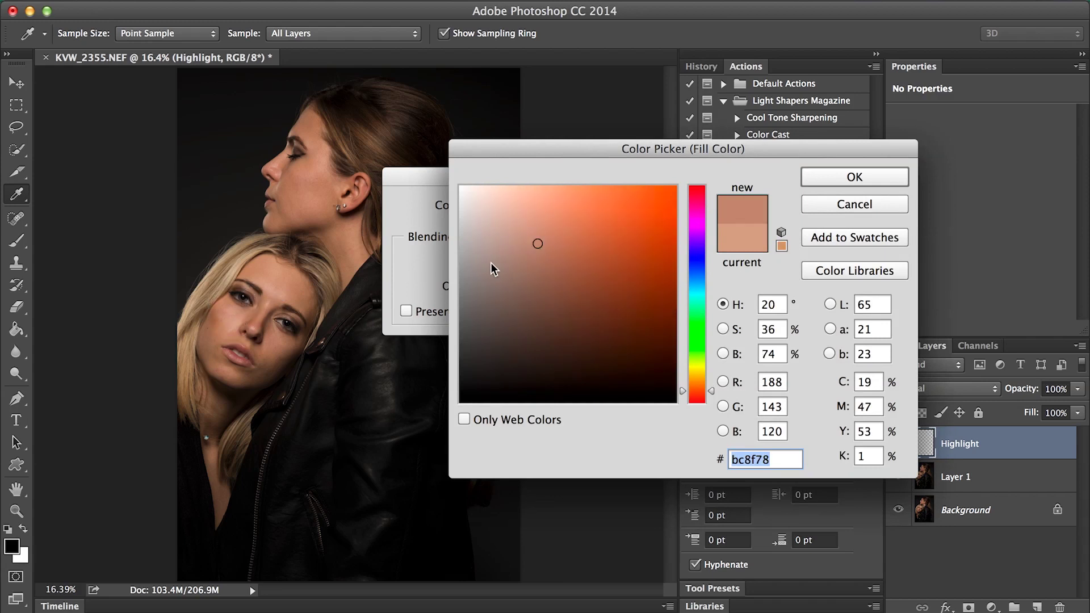
click(243, 313)
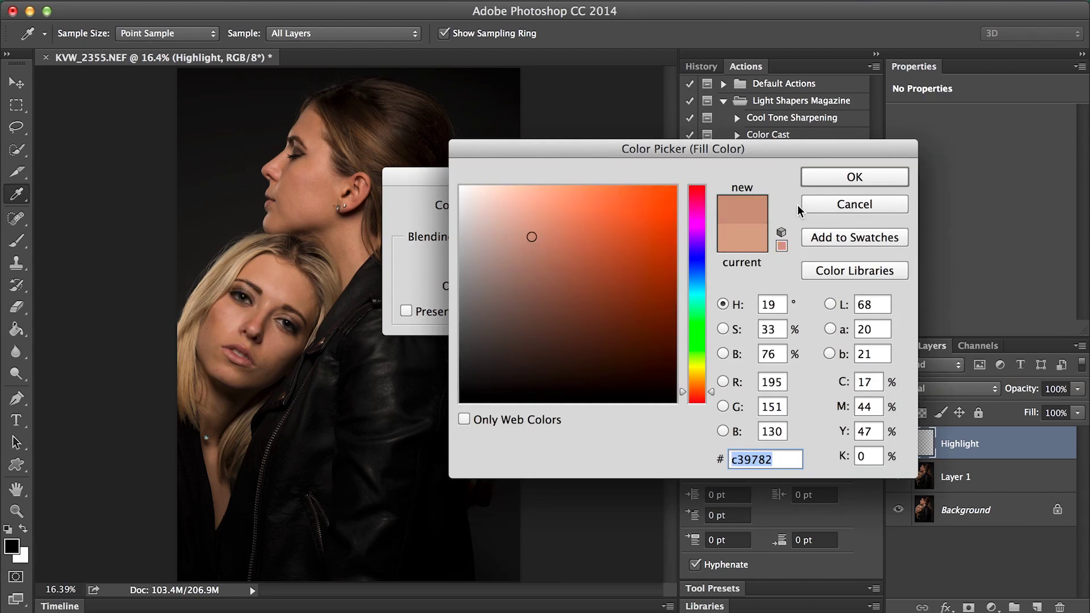
click(832, 180)
click(664, 205)
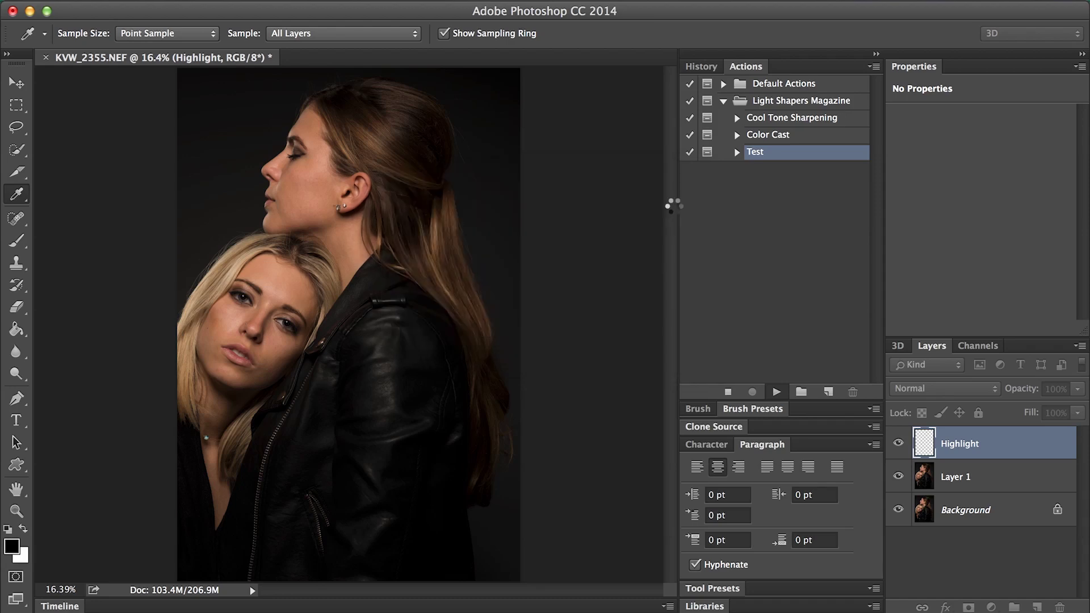
Step: Continue past the shadow stop and fill the Shadow layer with the color 543f2e sampled from the shaded edge of the blonde woman's lower cheek
key(m)
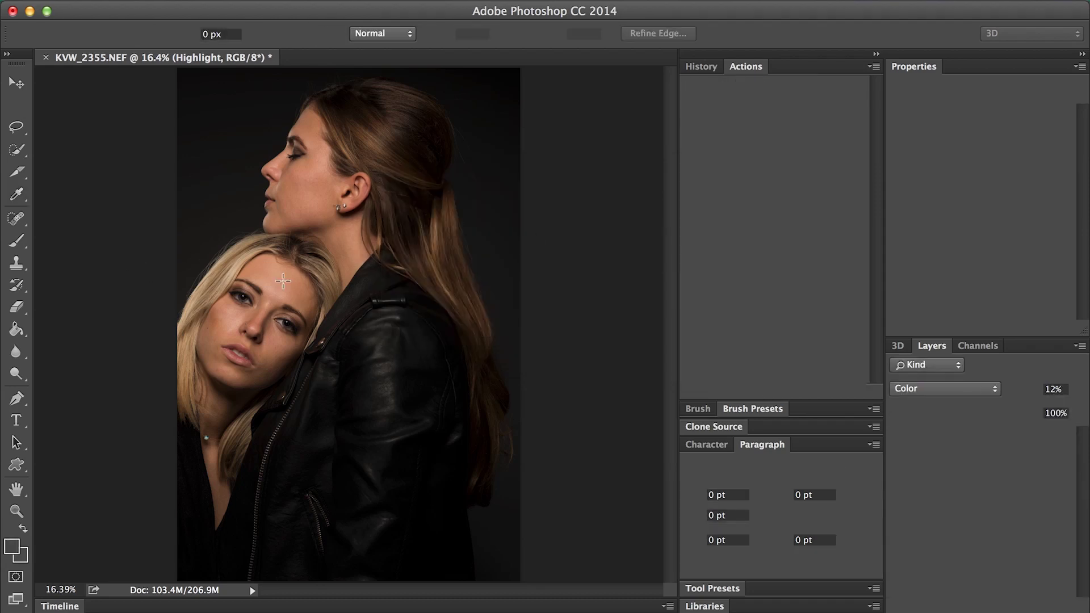
click(666, 232)
click(625, 208)
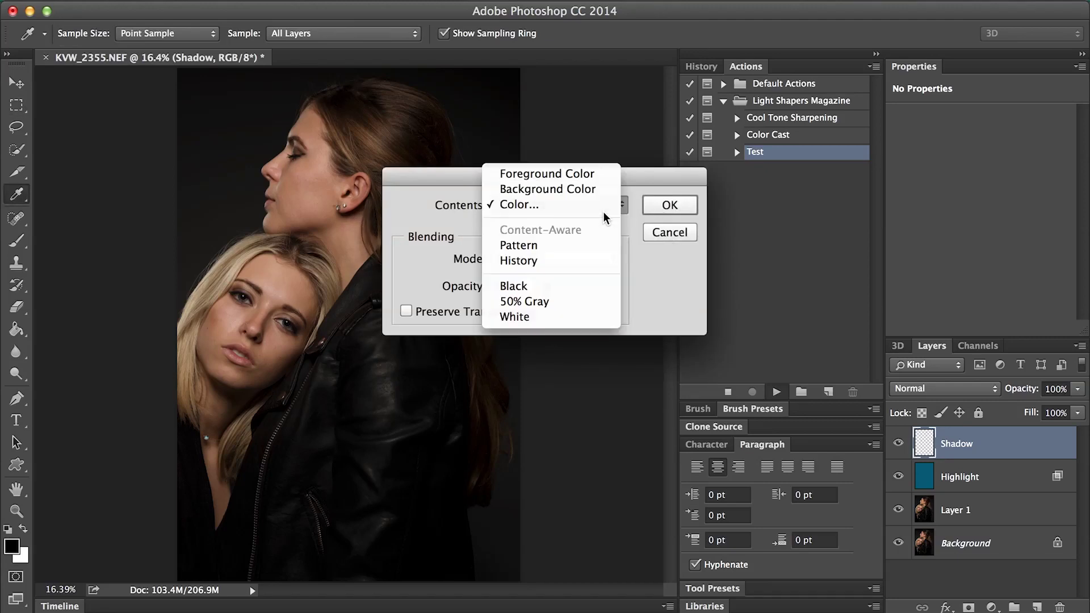
click(580, 202)
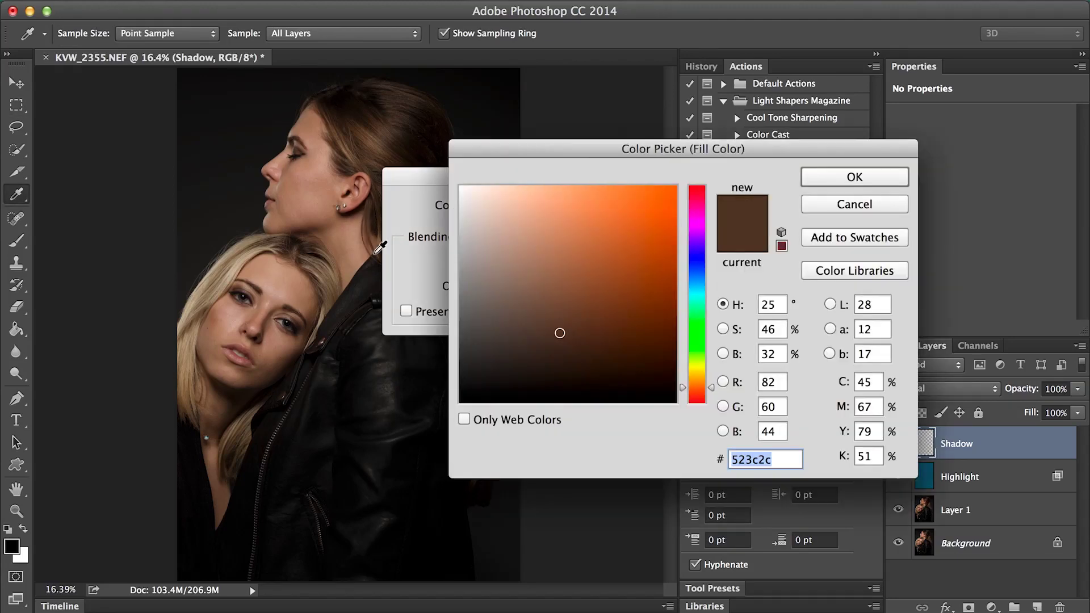
click(274, 366)
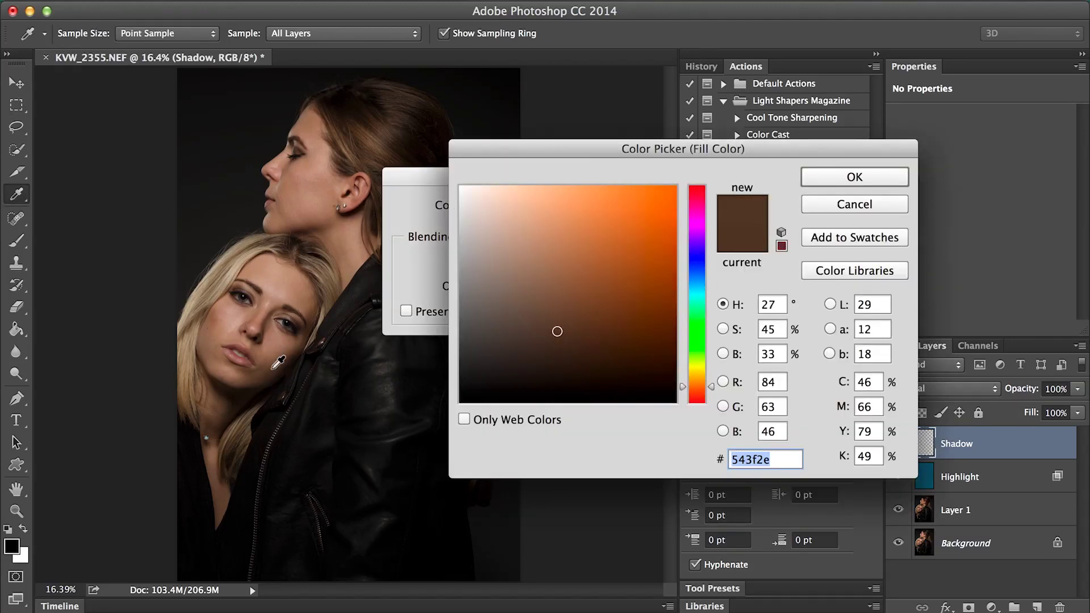
click(871, 182)
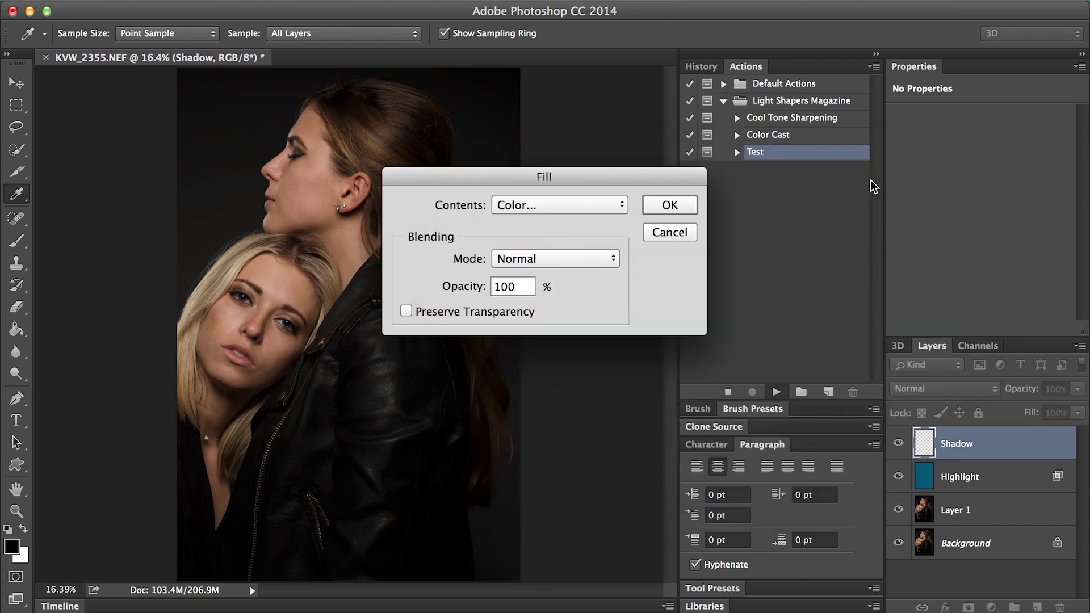
click(687, 206)
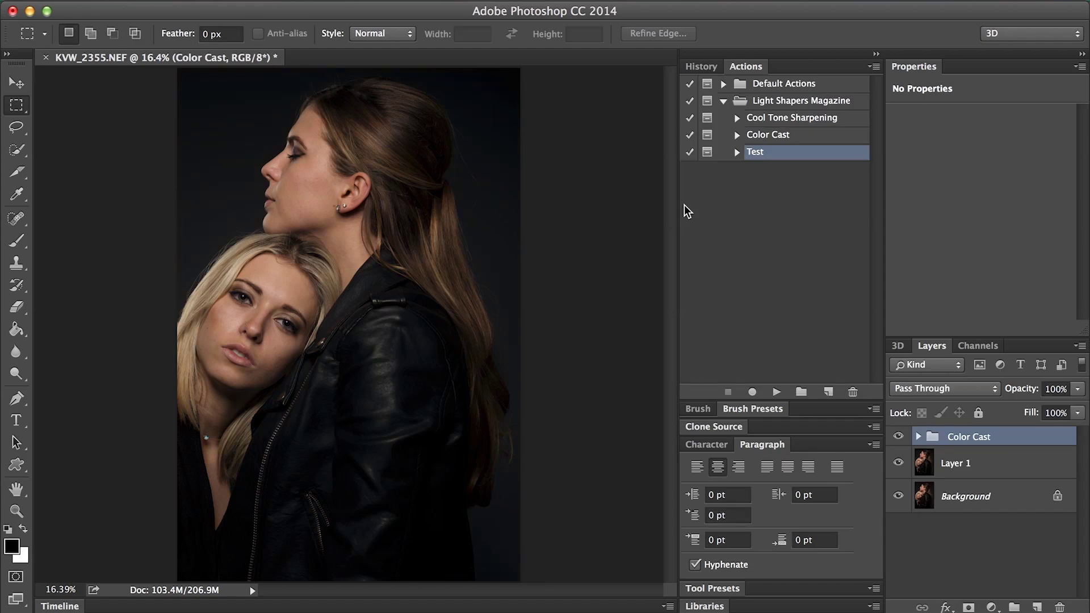
Step: Expand the Color Cast layer group to check the layers the action placed inside, and collapse it again
click(918, 437)
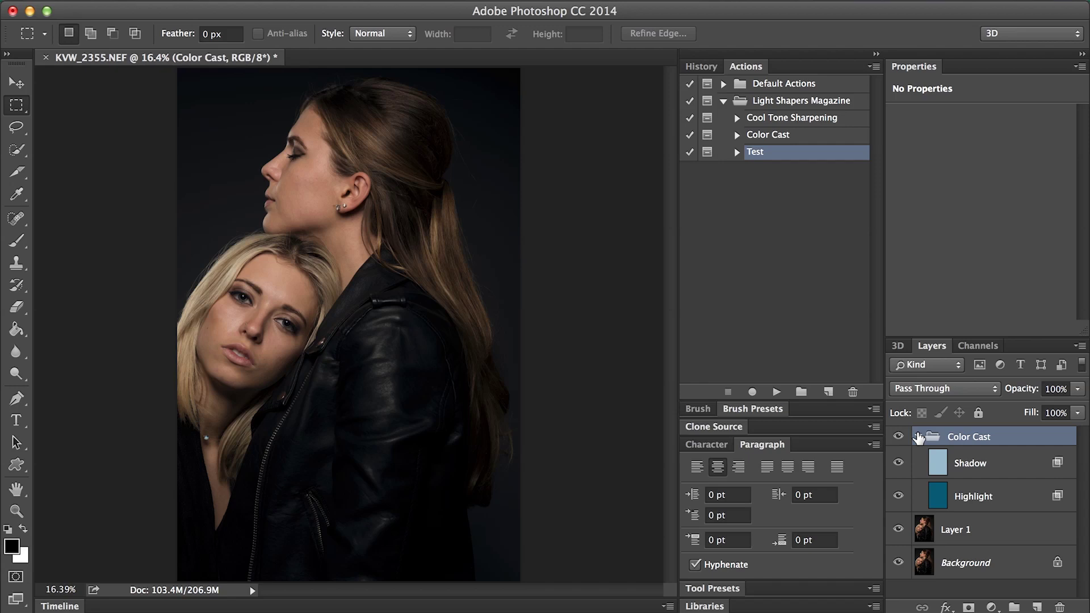
click(919, 436)
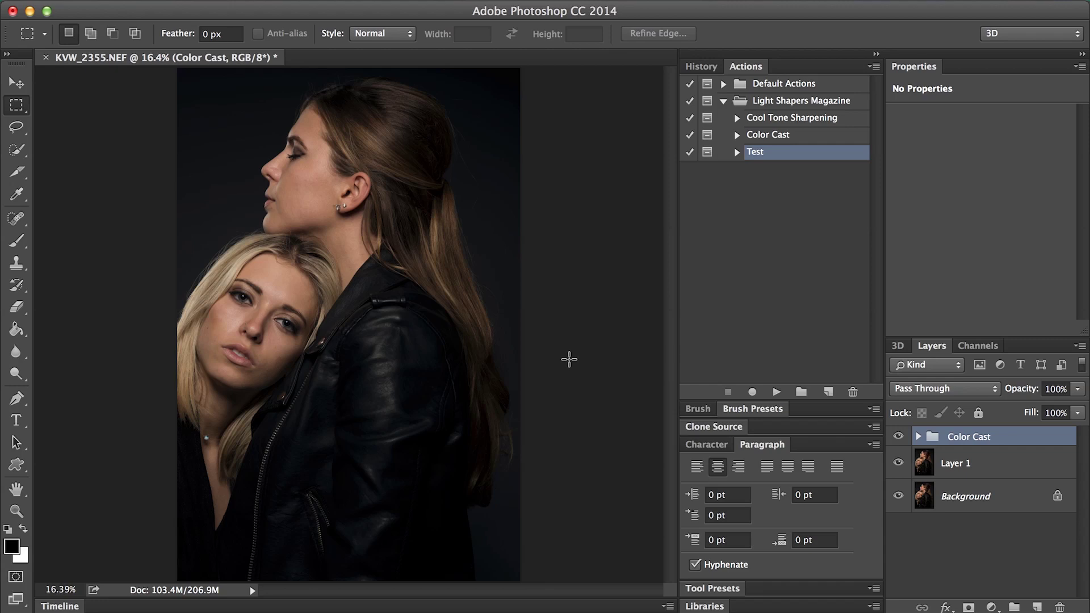